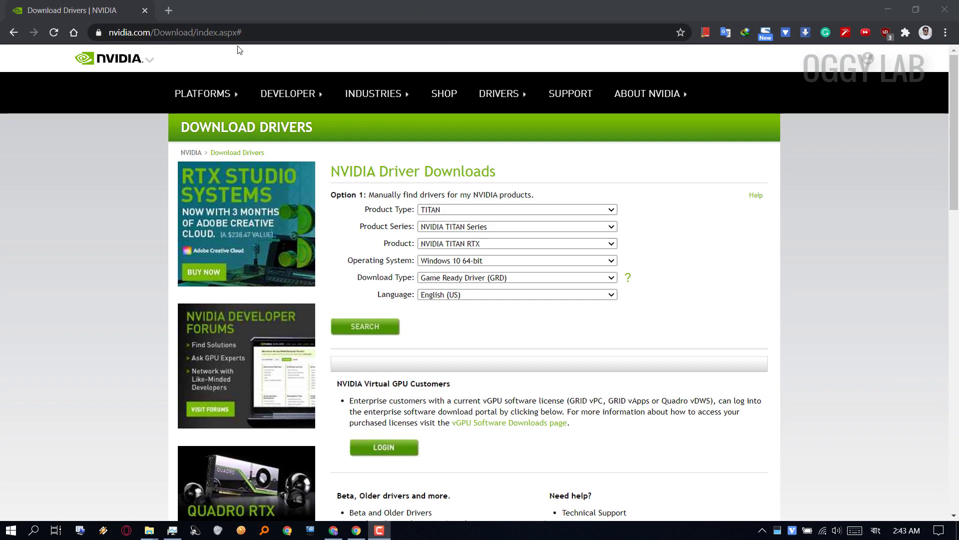
Select GeForce, GeForce 10 Series, GeForce GTX 1050 and Studio Driver in the driver finder.
left_click(592, 209)
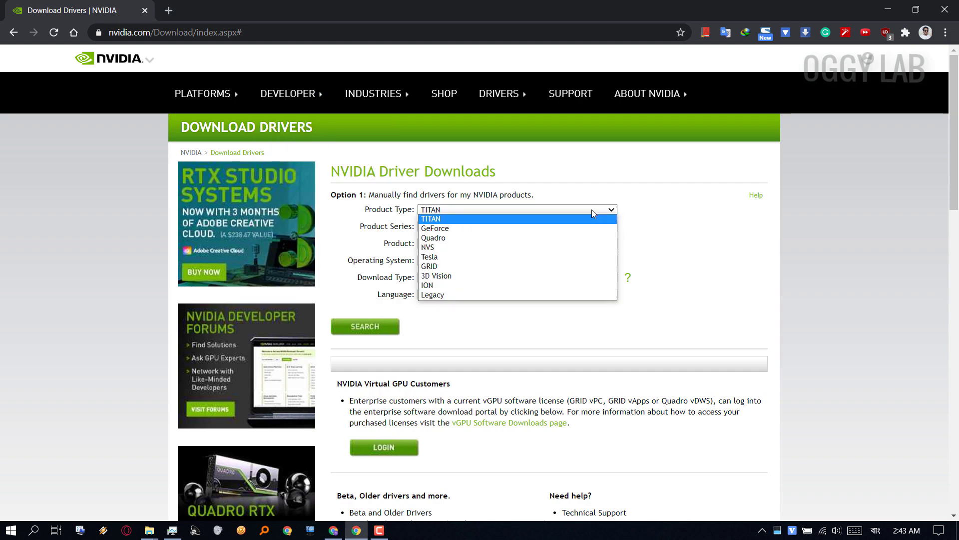
left_click(571, 229)
left_click(572, 227)
left_click(474, 306)
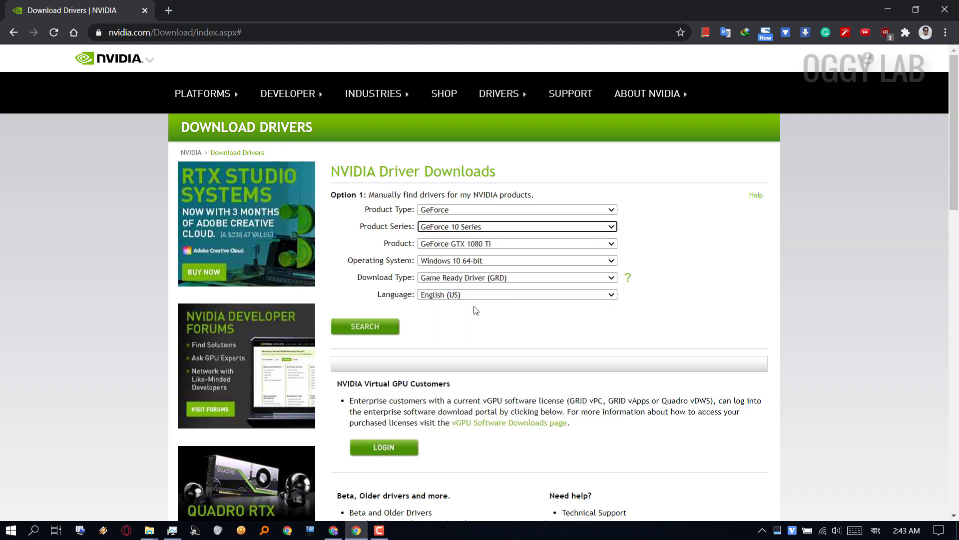
left_click(500, 245)
left_click(476, 310)
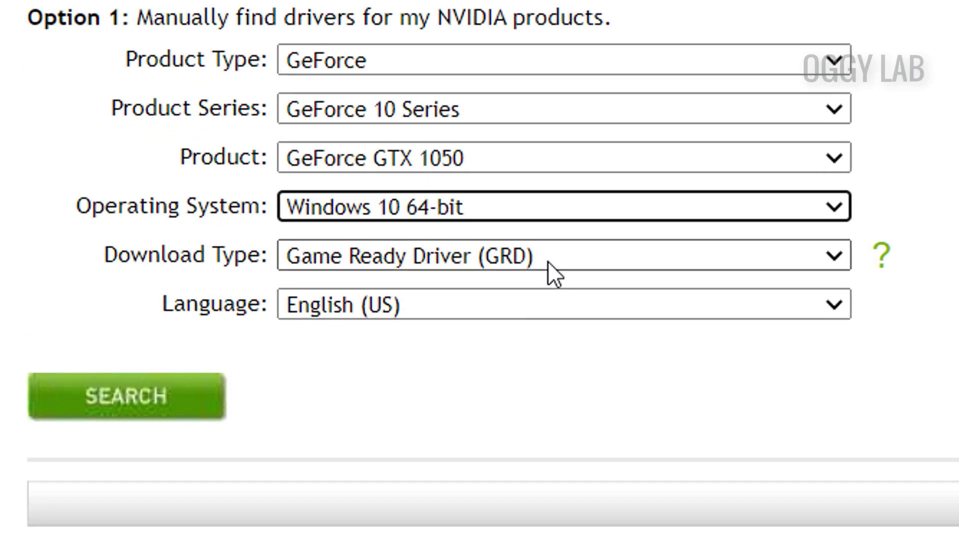
left_click(512, 278)
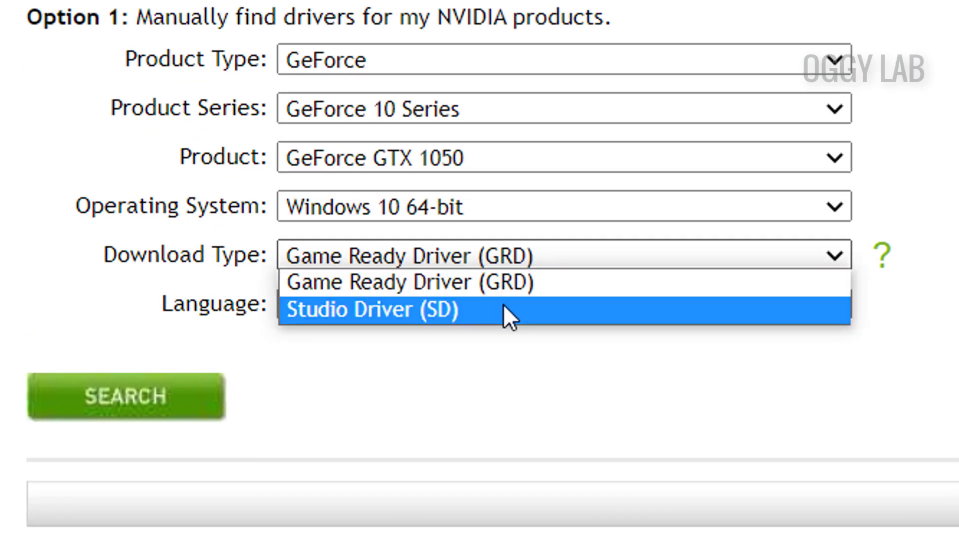
left_click(482, 312)
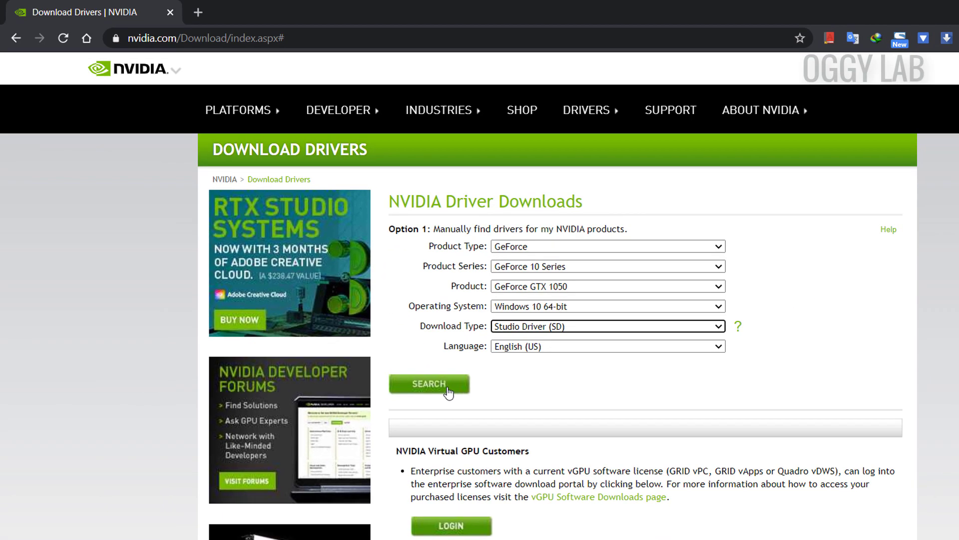
Search for and download the 451.77 Studio Driver, saving the 562.03 MB file.
left_click(200, 403)
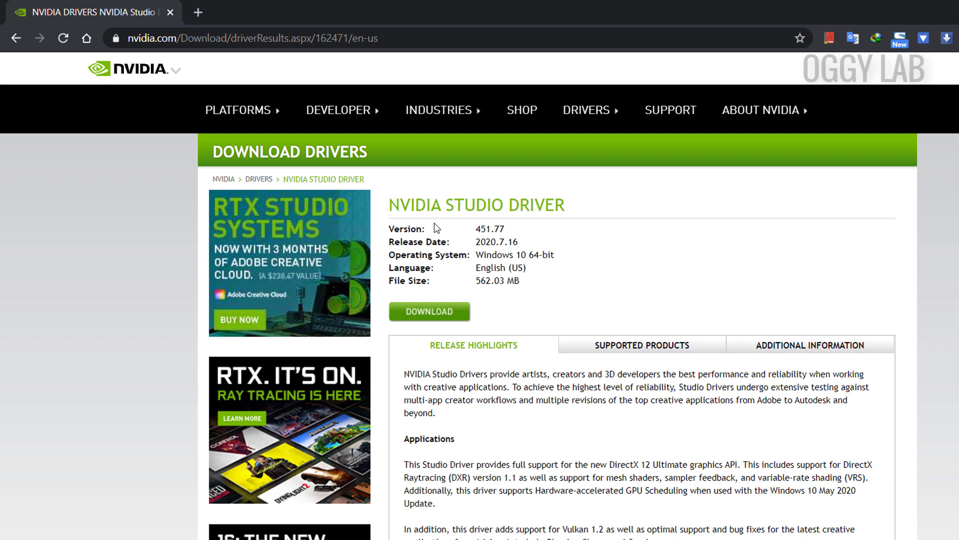
left_click(444, 312)
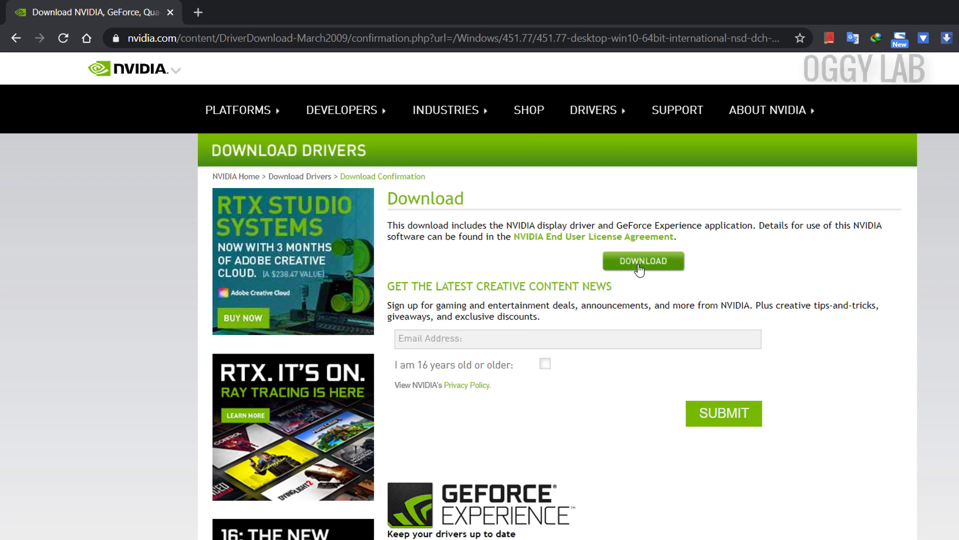
left_click(640, 268)
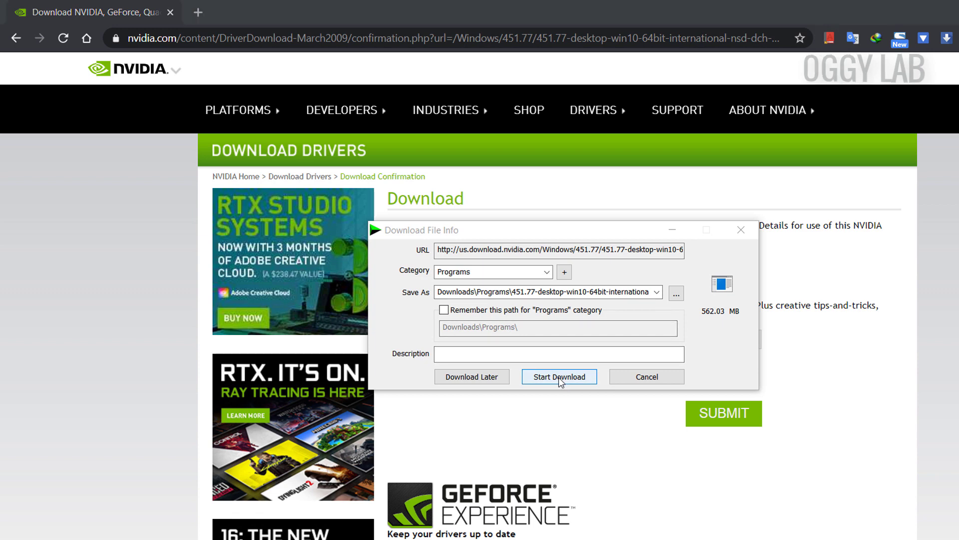
left_click(560, 377)
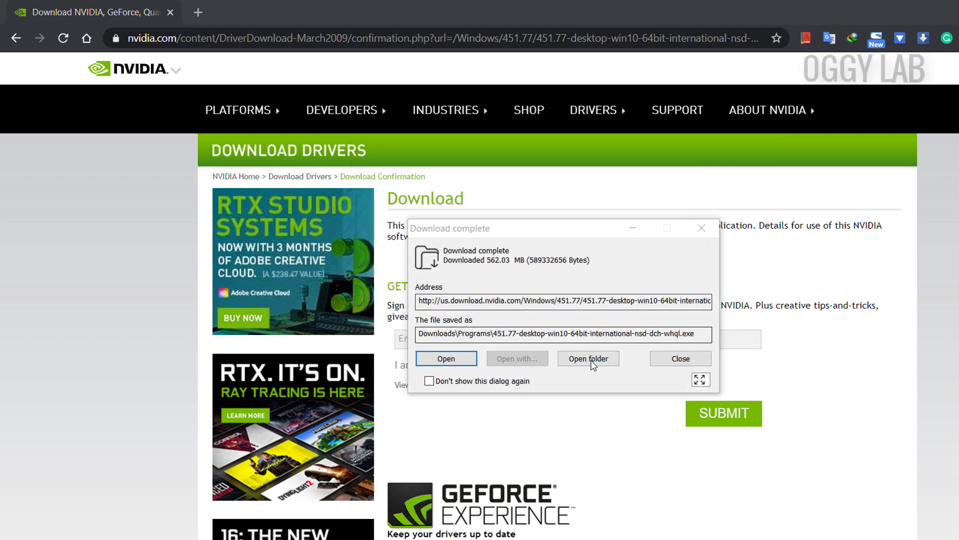
Run the downloaded driver installer and extract it to the default folder.
left_click(589, 359)
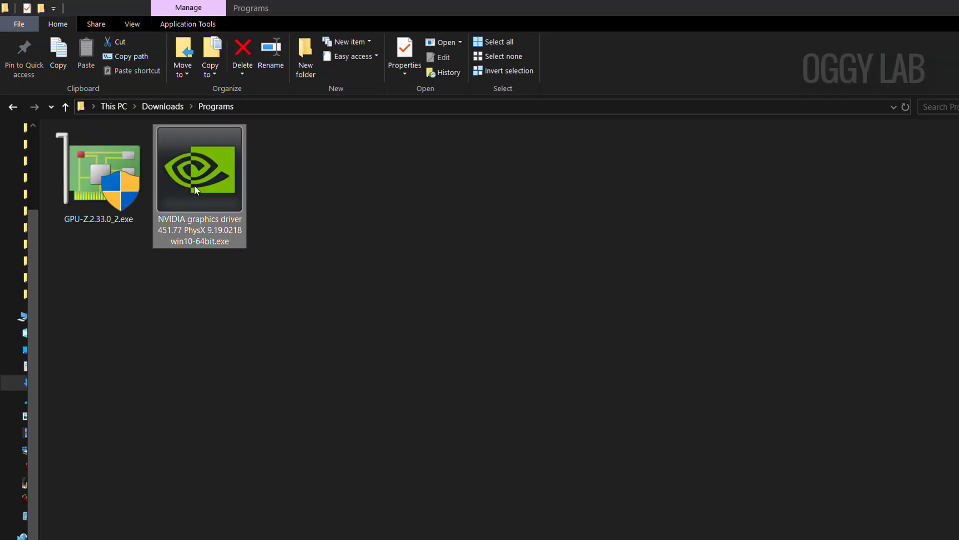
double_click(196, 190)
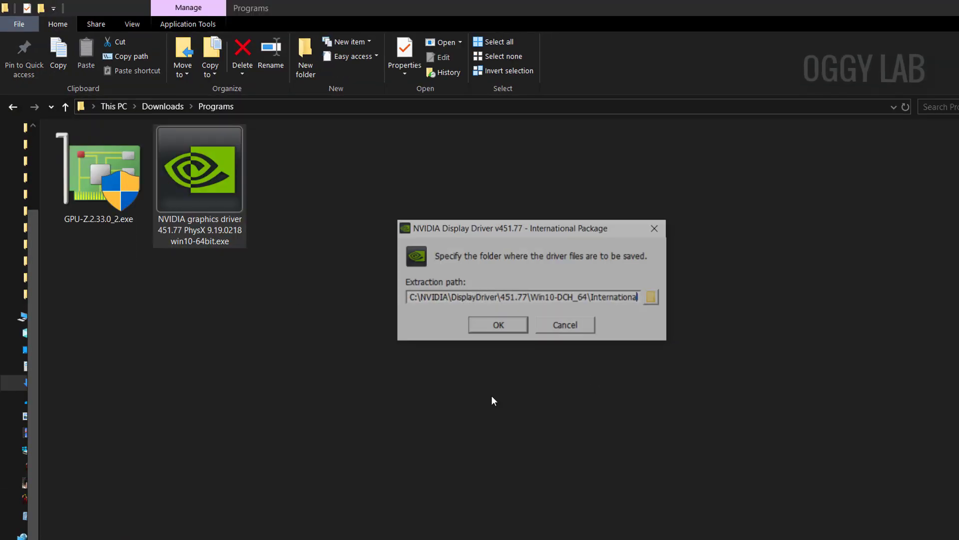
left_click(503, 326)
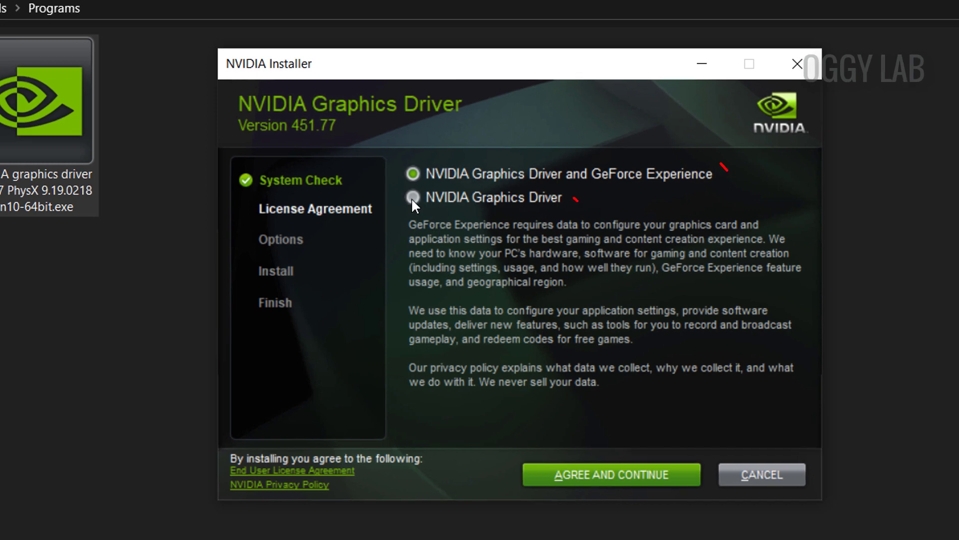
Custom-install only the NVIDIA Graphics Driver without GeForce Experience, close the installer, then launch GPU-Z.
left_click(412, 198)
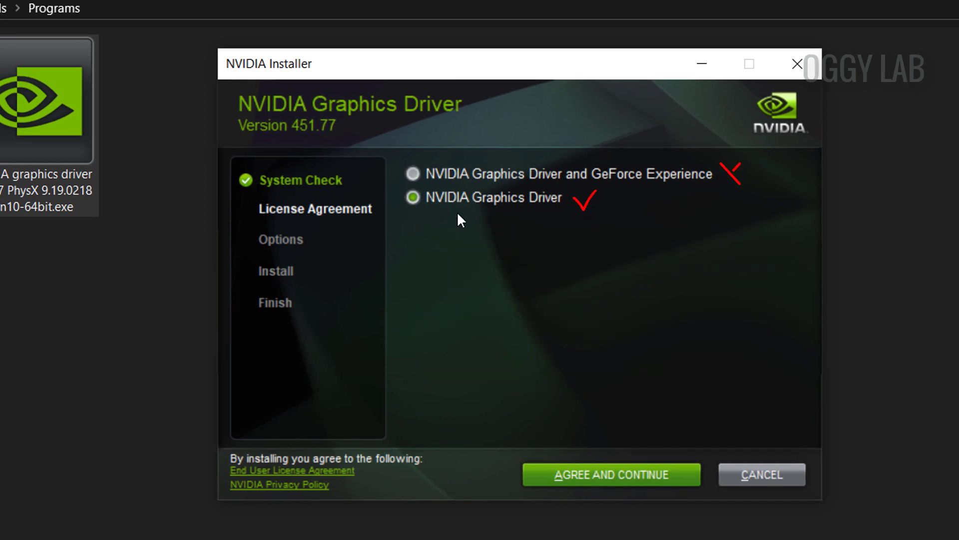
left_click(600, 475)
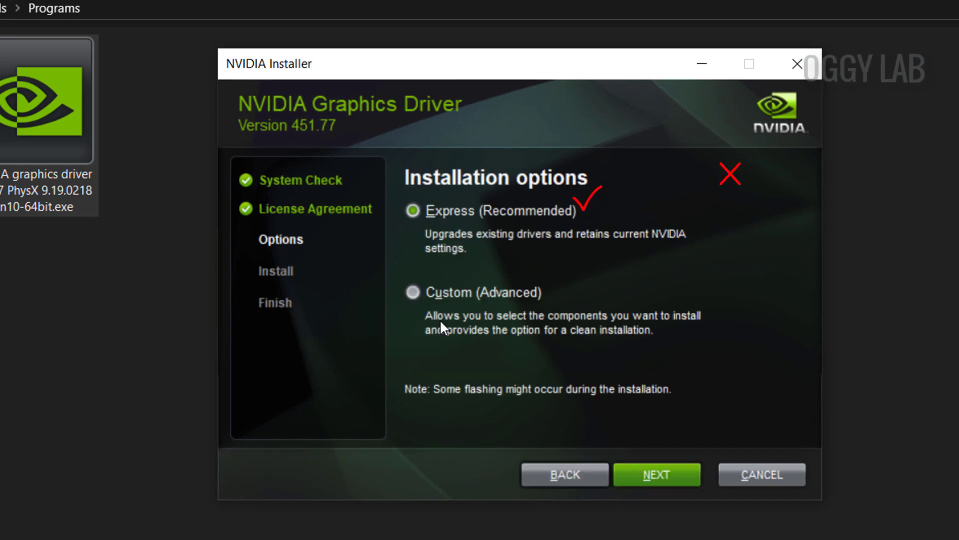
left_click(653, 477)
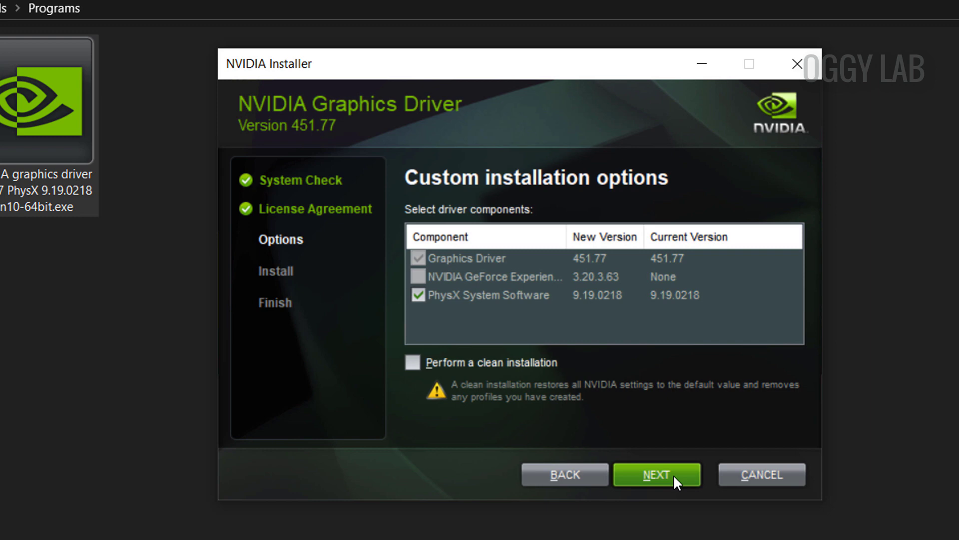
left_click(673, 474)
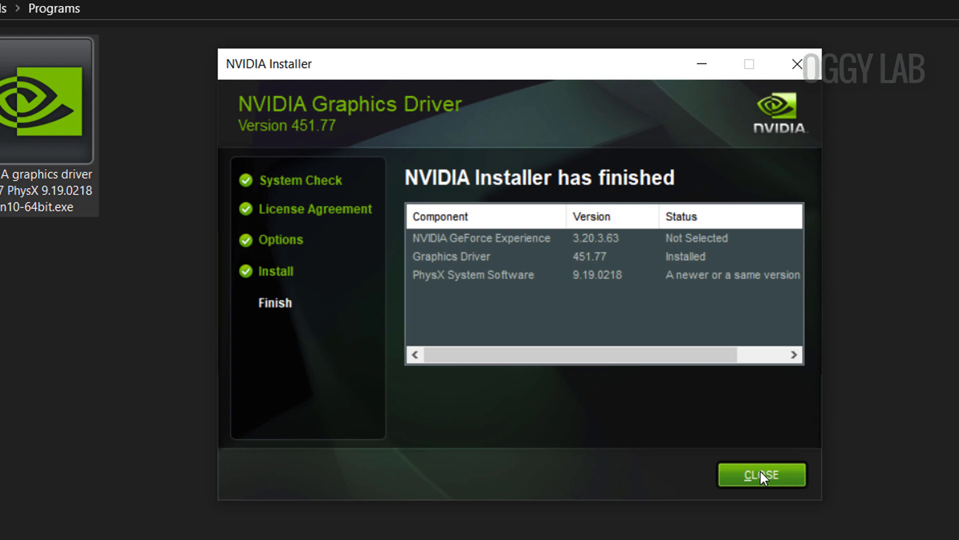
left_click(760, 470)
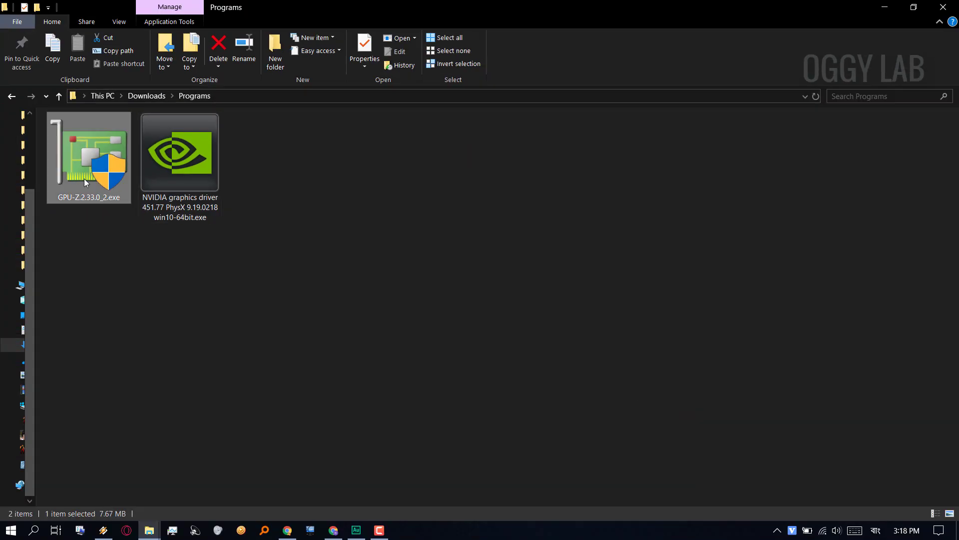
double_click(84, 179)
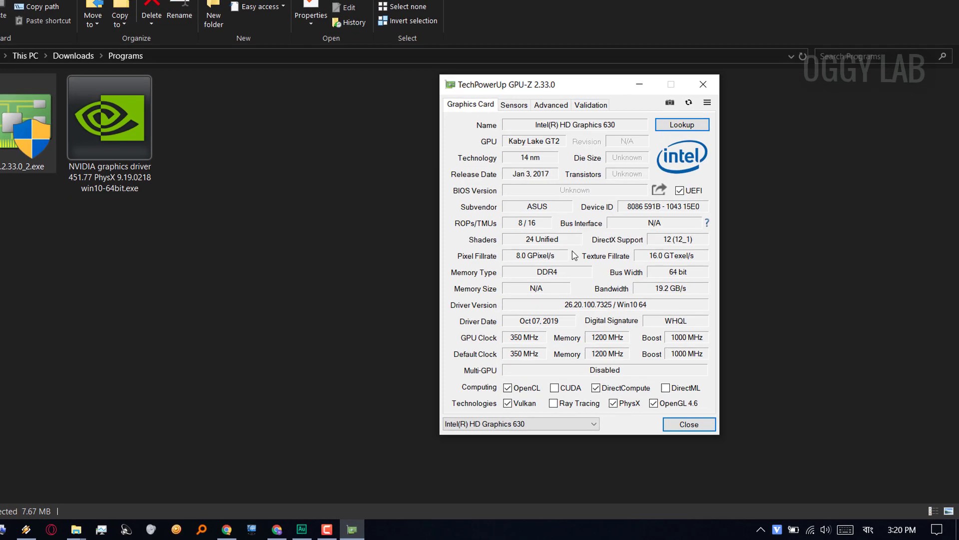
Switch GPU-Z to the NVIDIA GeForce GTX 1050 to confirm driver 451.77 is active.
left_click(605, 436)
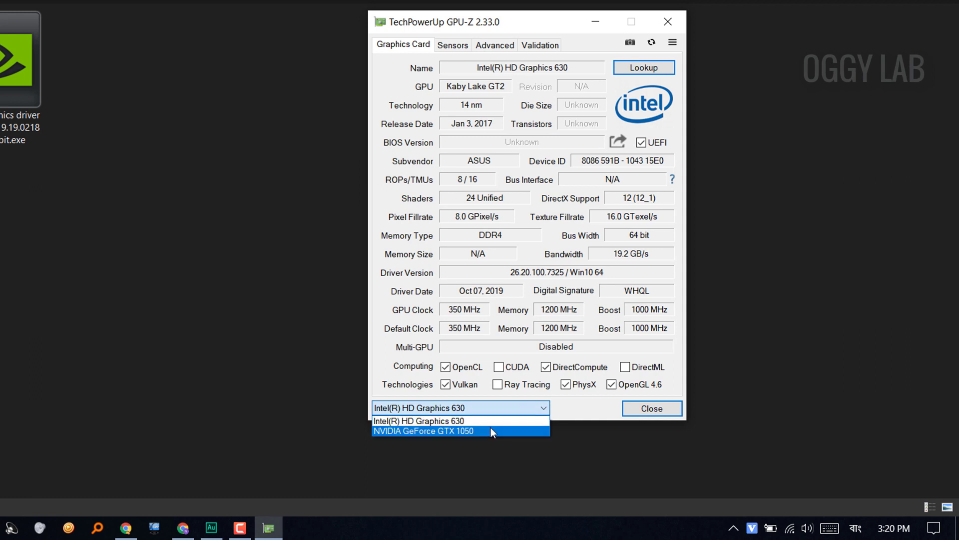
left_click(463, 433)
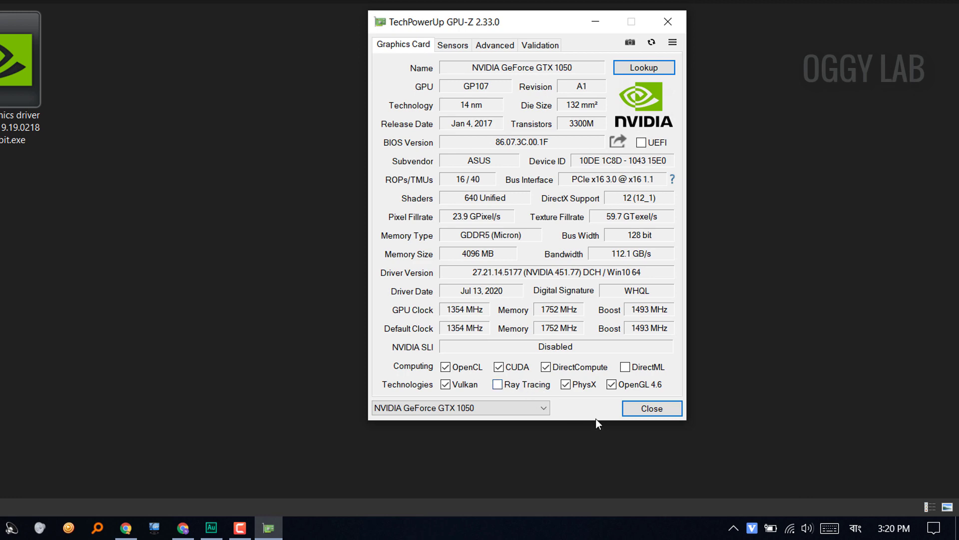
Close GPU-Z and search the Start menu for 'nvidia'.
left_click(639, 409)
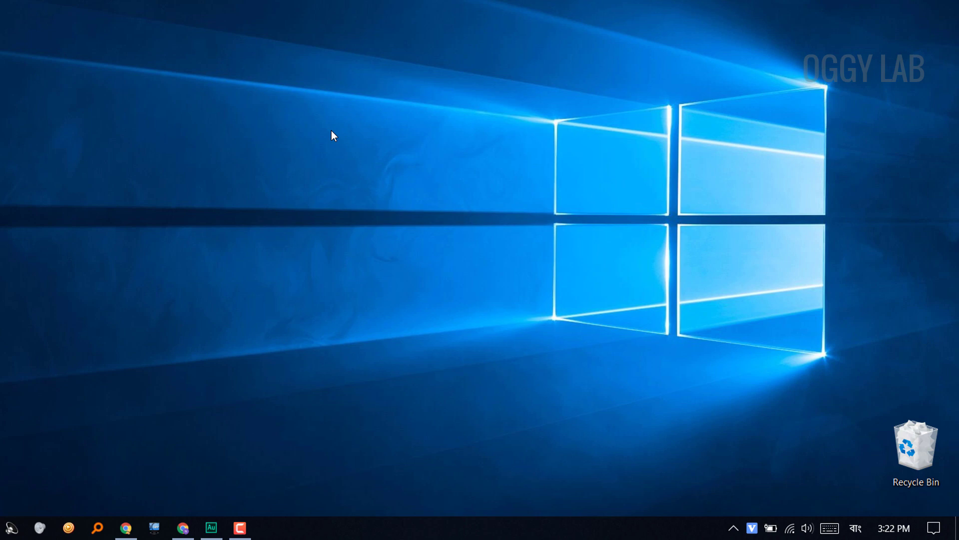
right_click(332, 132)
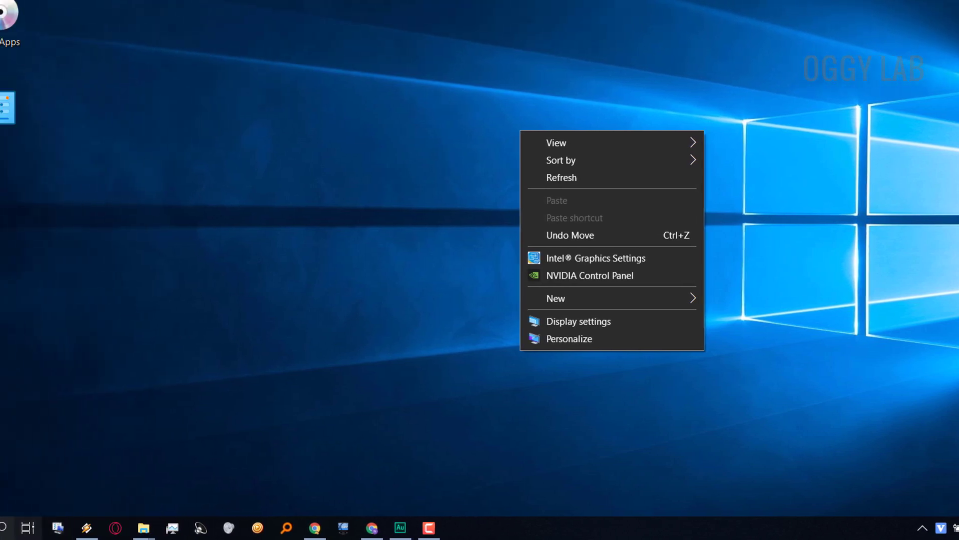
left_click(14, 528)
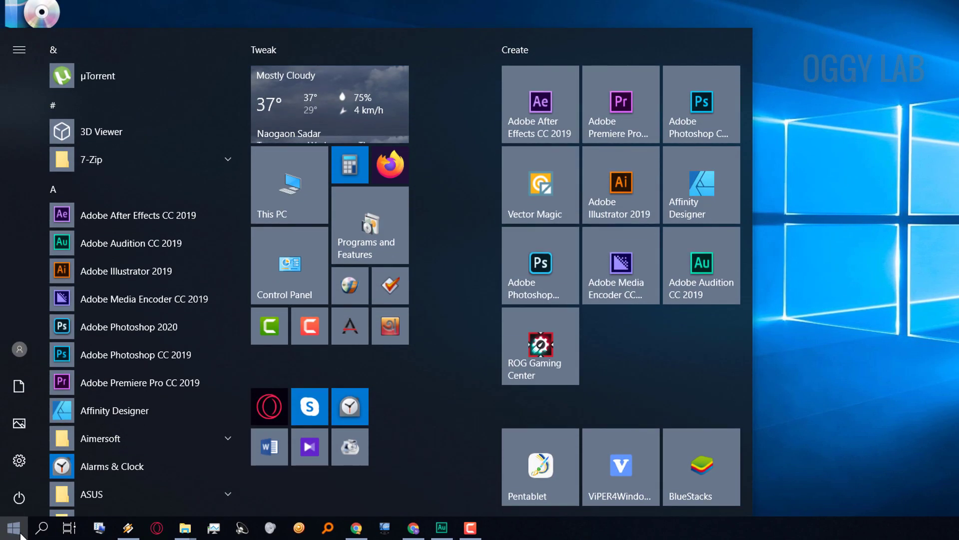
left_click(20, 534)
type("nvi")
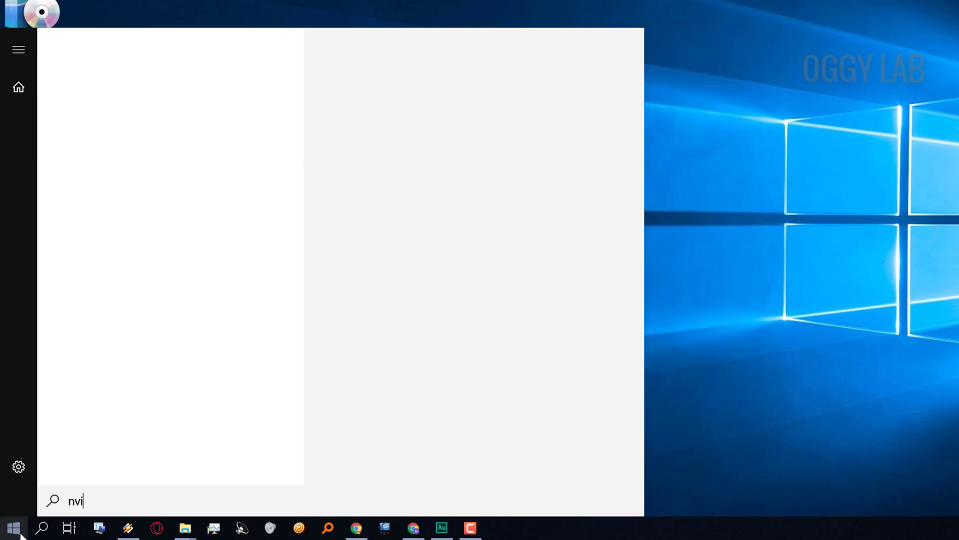
type("dia")
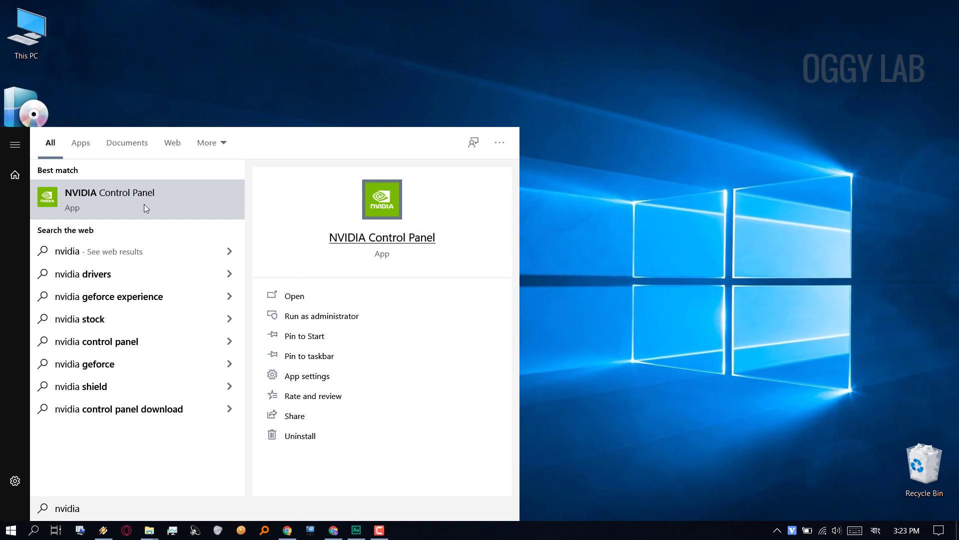
Launch NVIDIA Control Panel and pick Adobe Premiere under Manage 3D settings > Program Settings.
left_click(145, 207)
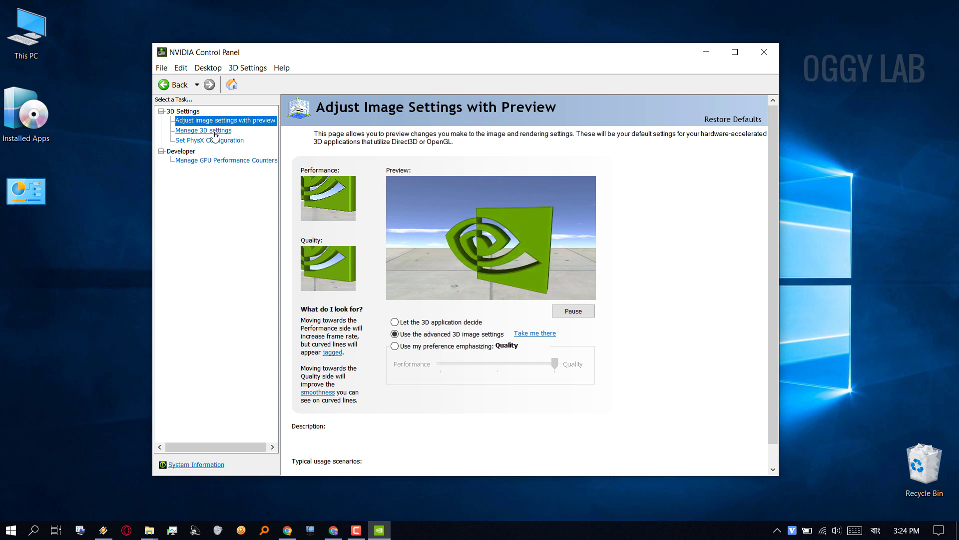
left_click(214, 132)
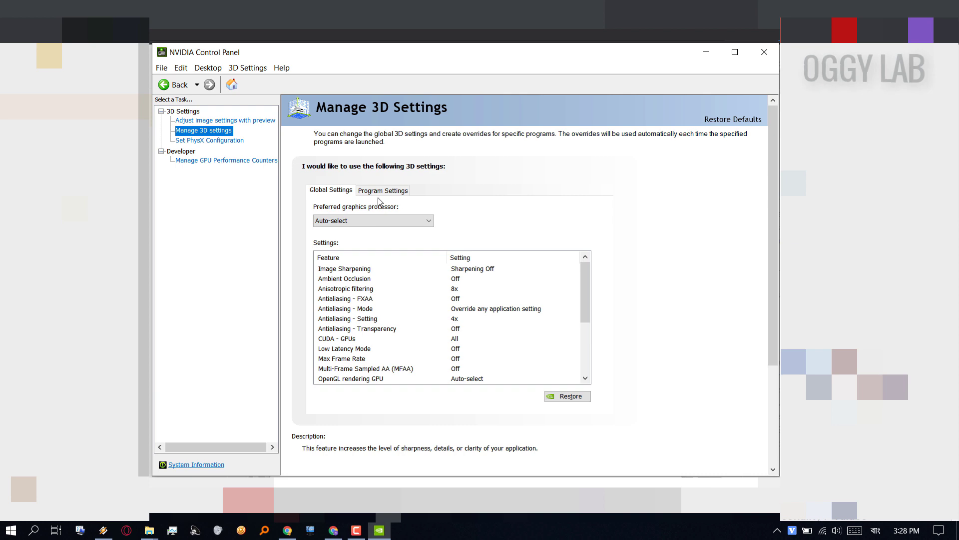
left_click(384, 191)
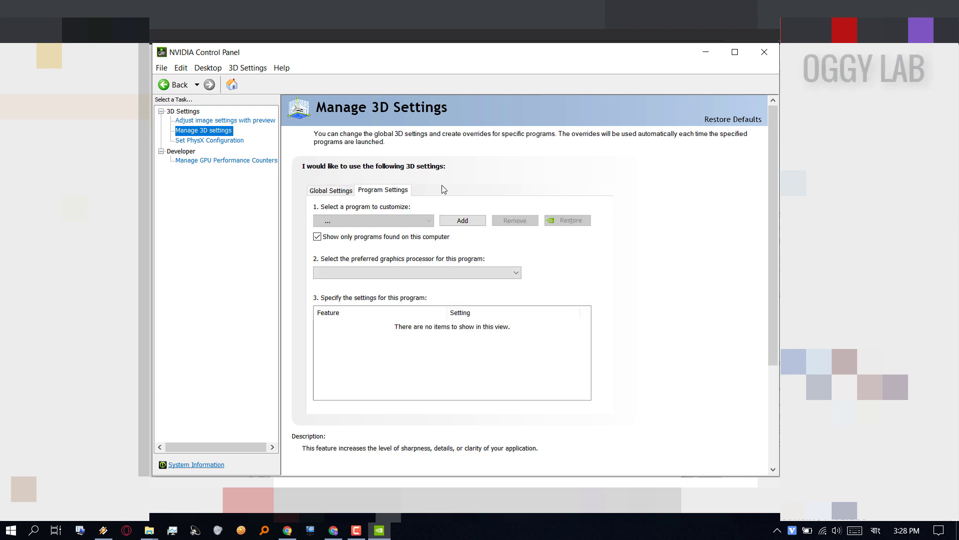
left_click(405, 221)
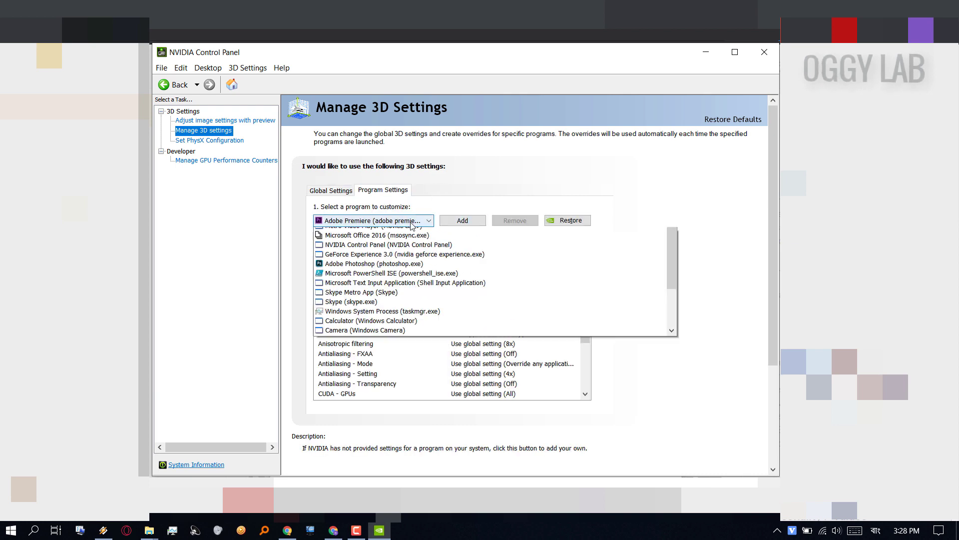
scroll(393, 234, "up", 1)
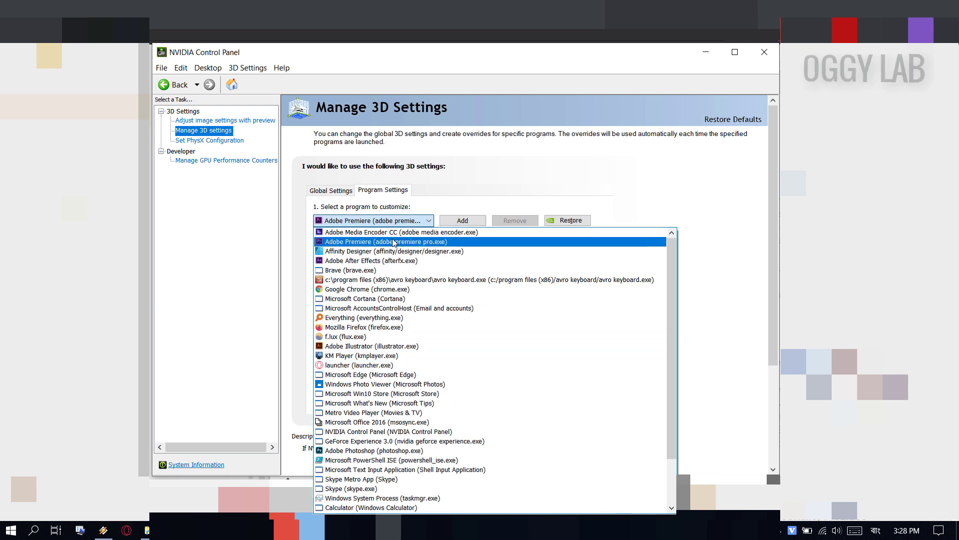
left_click(395, 242)
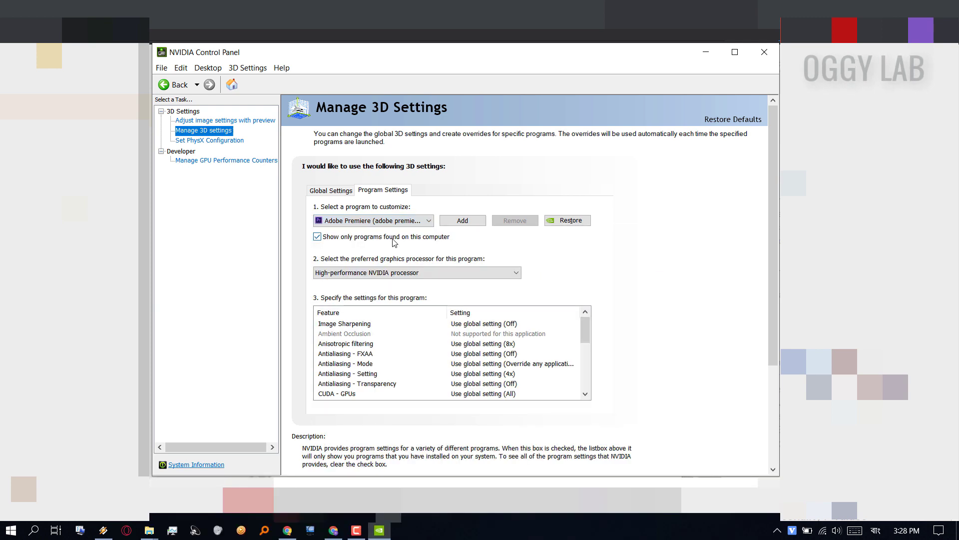
Add Adobe Premiere Pro.exe from C:\Program Files\Adobe\Adobe Premiere Pro CC 2019 as a customized program.
left_click(463, 222)
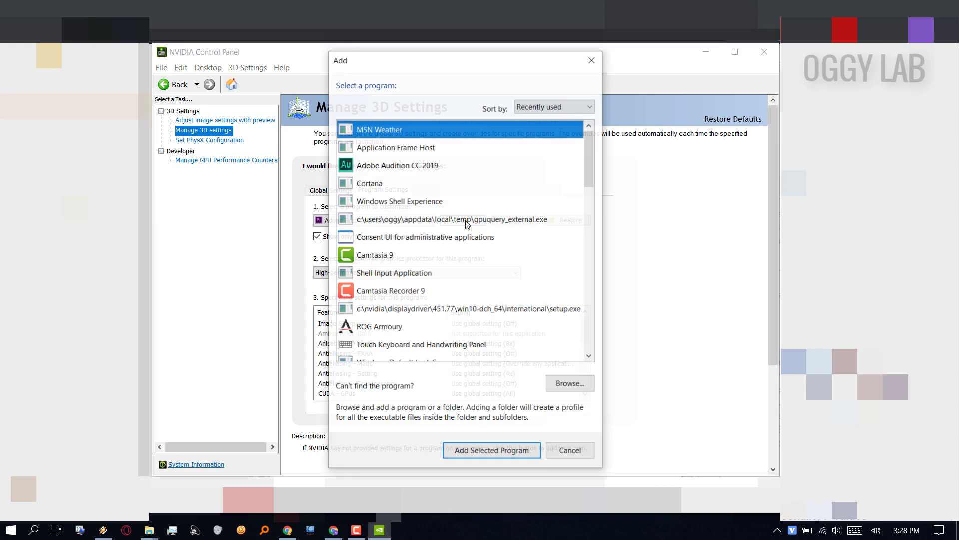
left_click(568, 385)
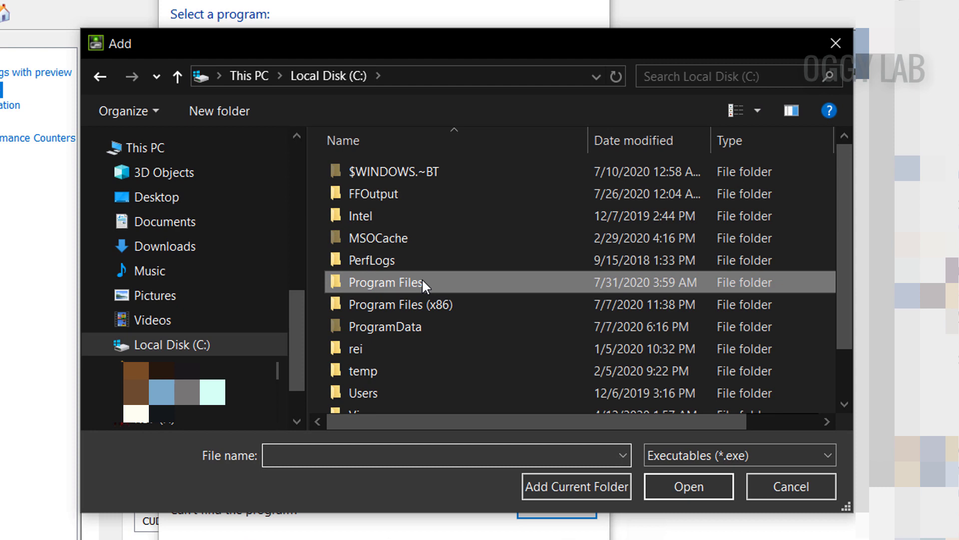
double_click(422, 281)
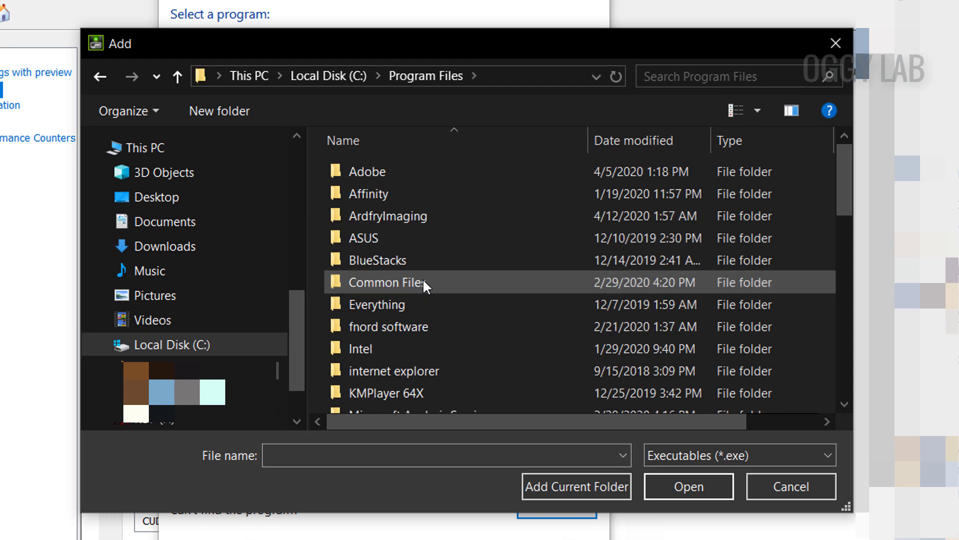
left_click(401, 168)
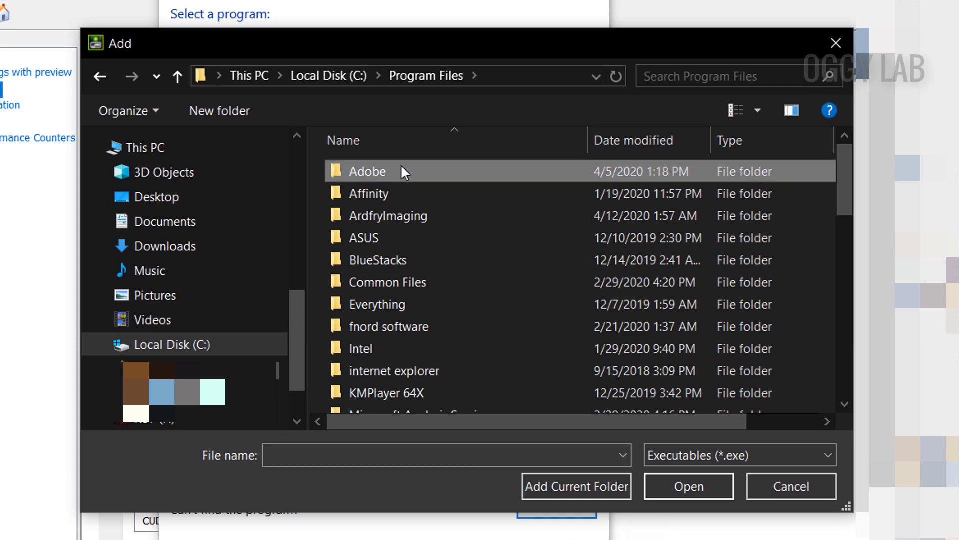
double_click(402, 168)
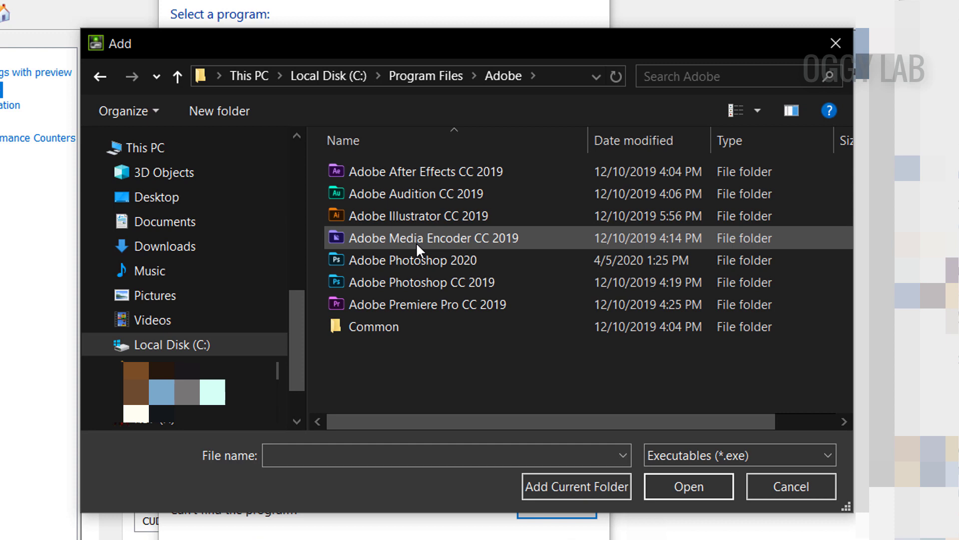
left_click(415, 304)
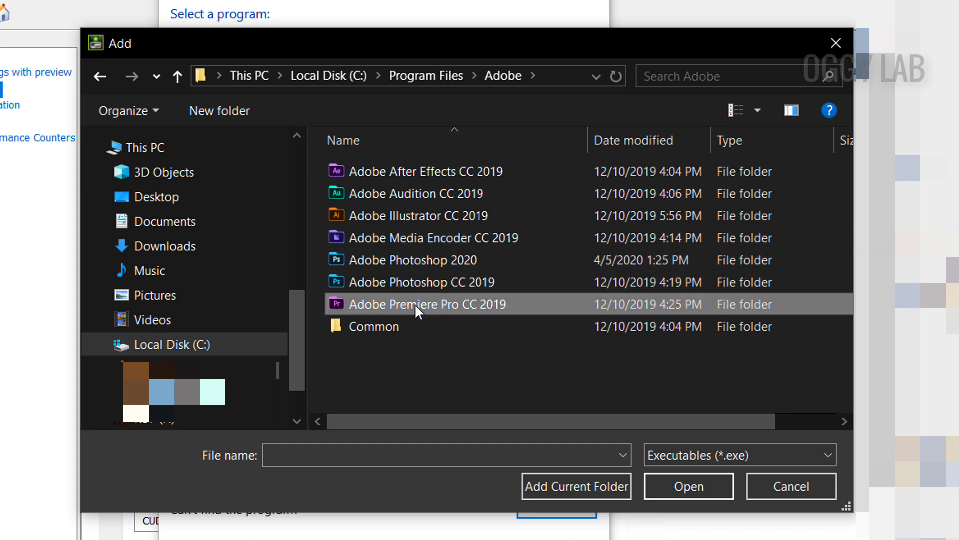
double_click(414, 303)
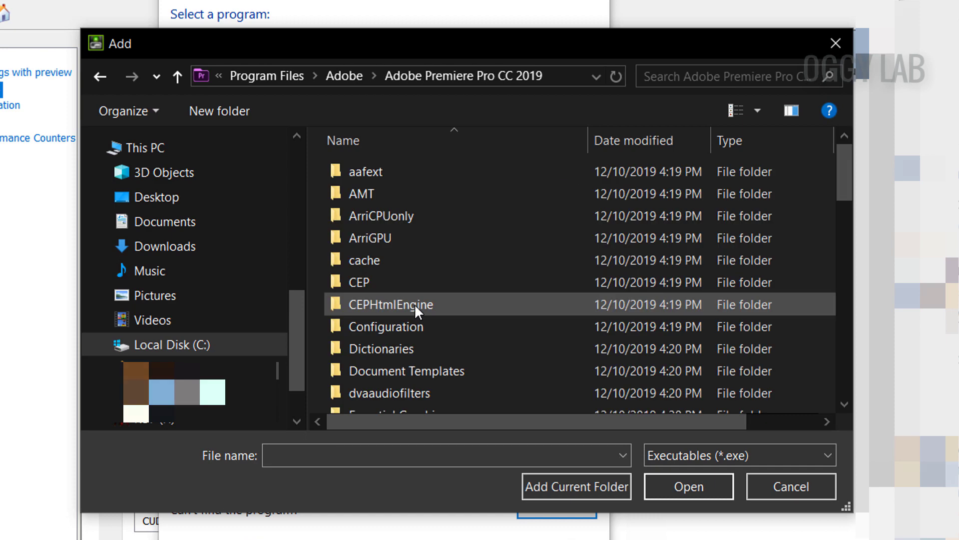
scroll(416, 304, "down", 12)
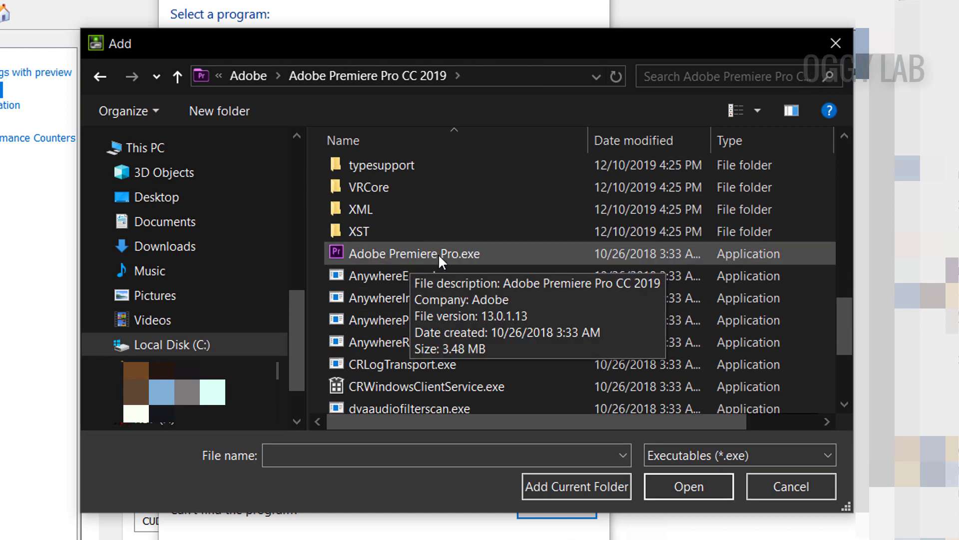
left_click(447, 255)
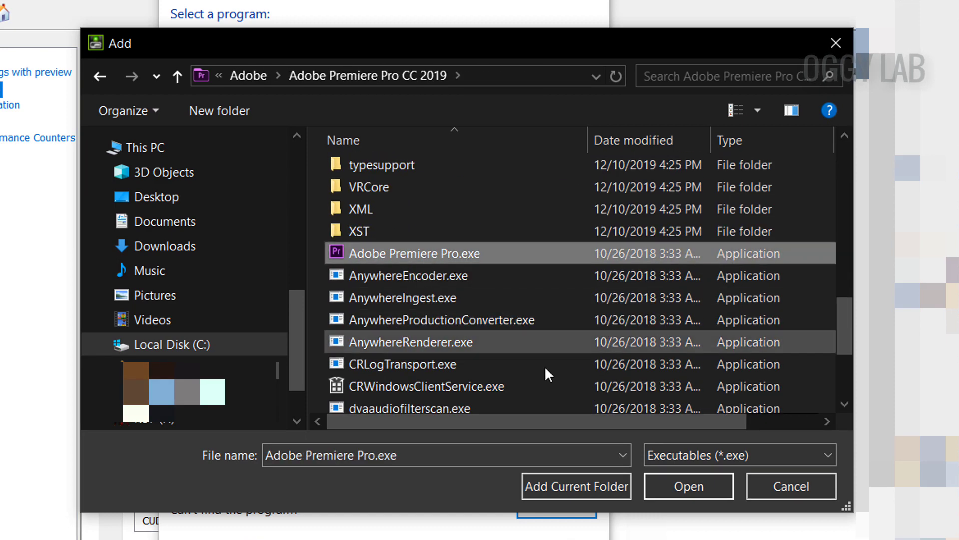
left_click(703, 488)
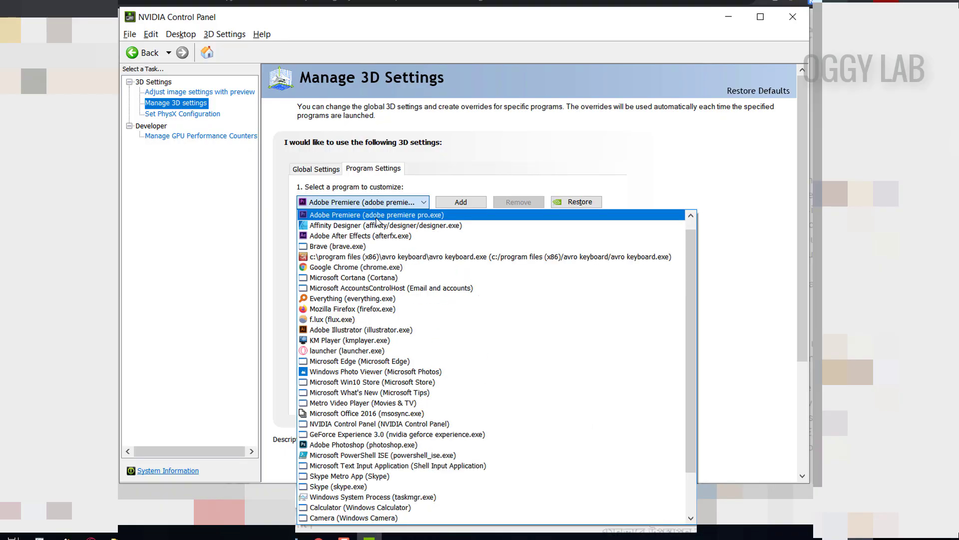
Set Adobe Premiere's preferred graphics processor to High-performance NVIDIA processor.
left_click(377, 217)
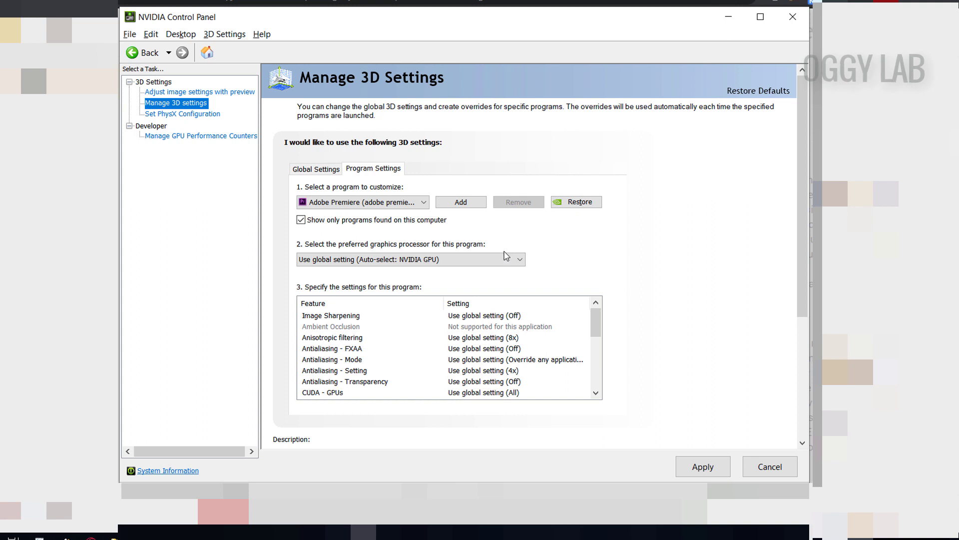
left_click(480, 262)
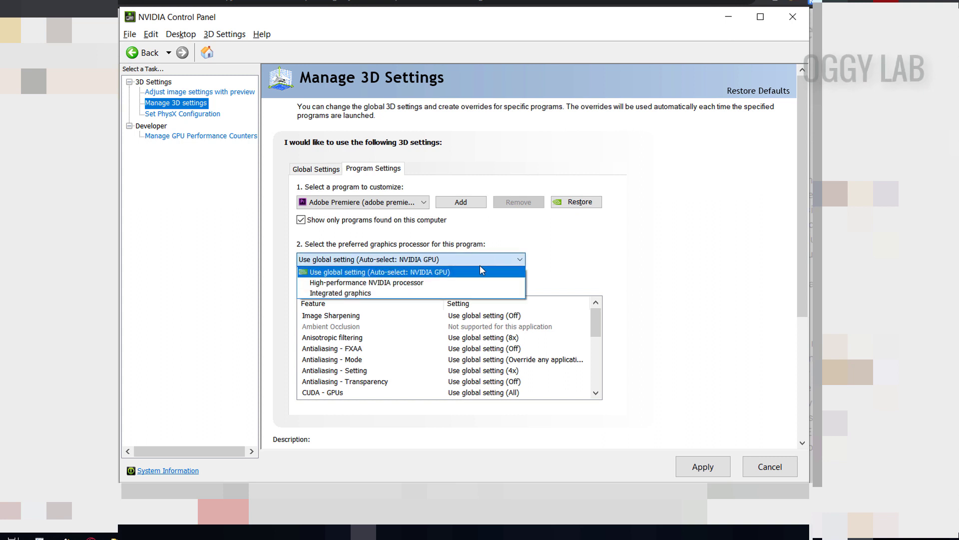
left_click(451, 282)
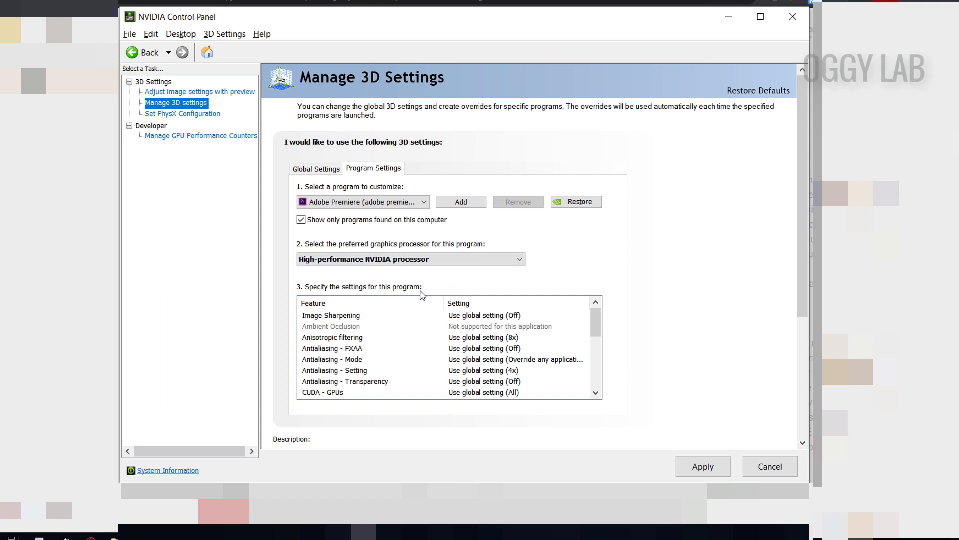
Restrict Premiere's CUDA GPUs to the GeForce GTX 1050.
scroll(401, 363, "down", 1)
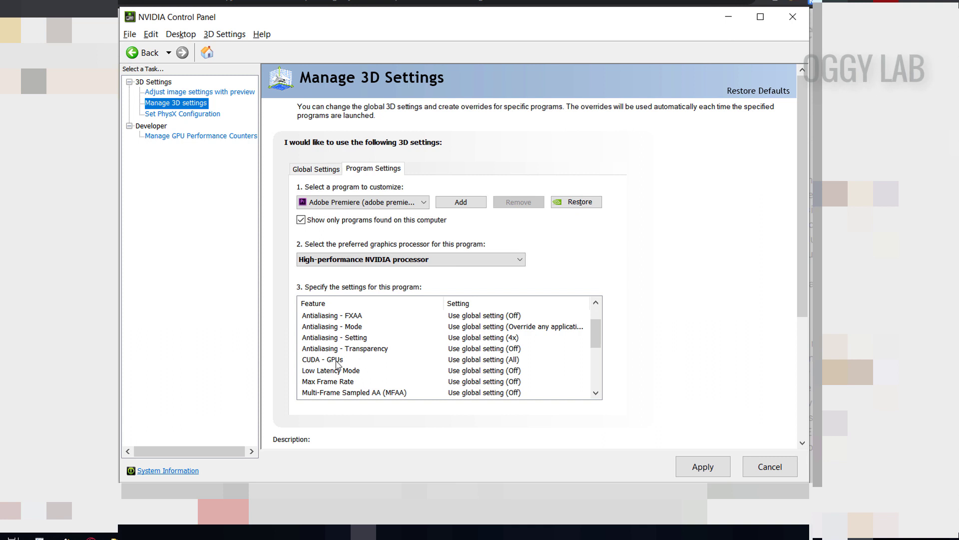
left_click(473, 361)
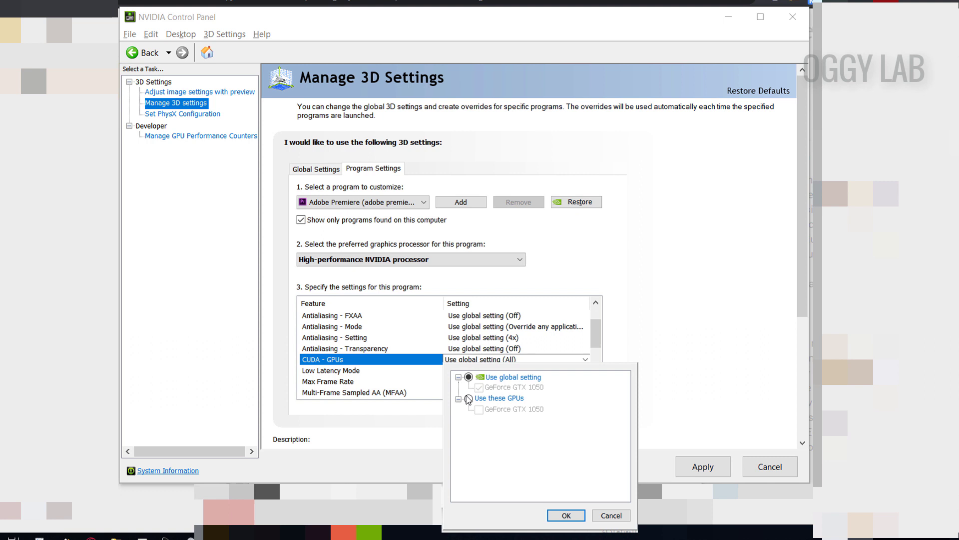
left_click(468, 399)
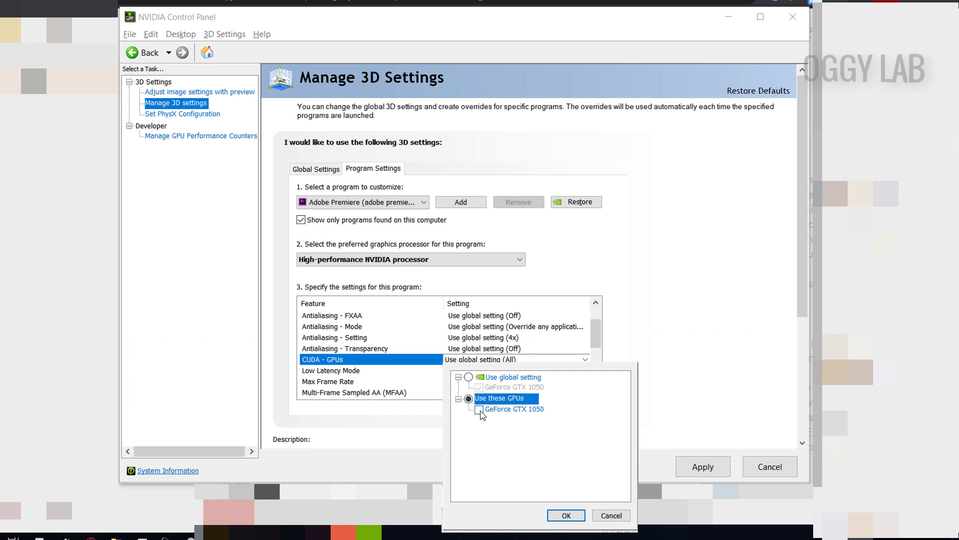
left_click(480, 411)
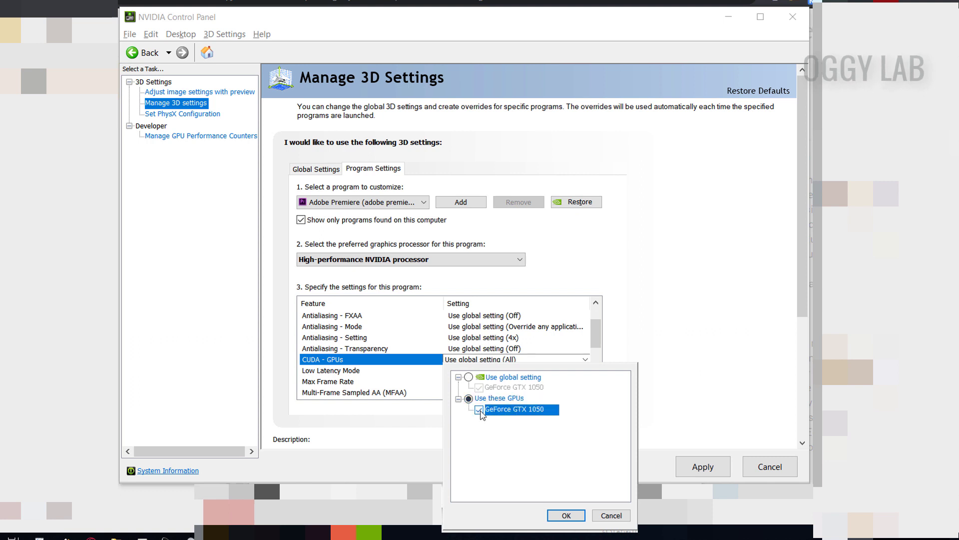
left_click(566, 516)
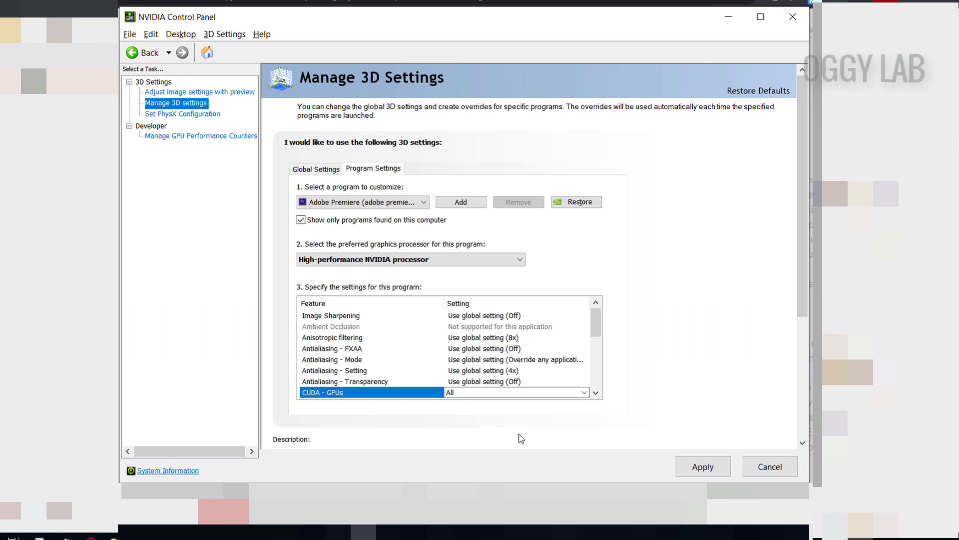
Set the OpenGL rendering GPU to GeForce GTX 1050 and apply the settings.
scroll(551, 353, "down", 1)
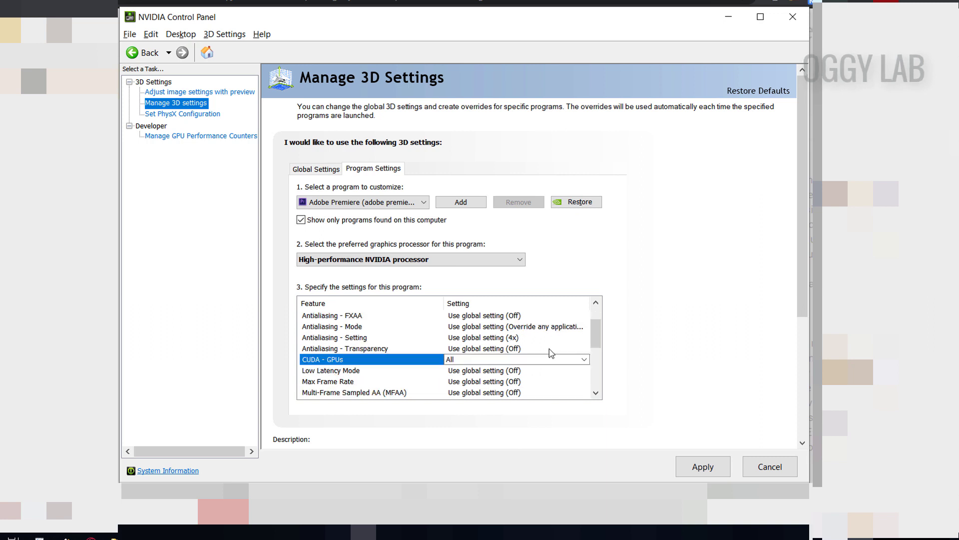
scroll(551, 353, "down", 2)
left_click(473, 339)
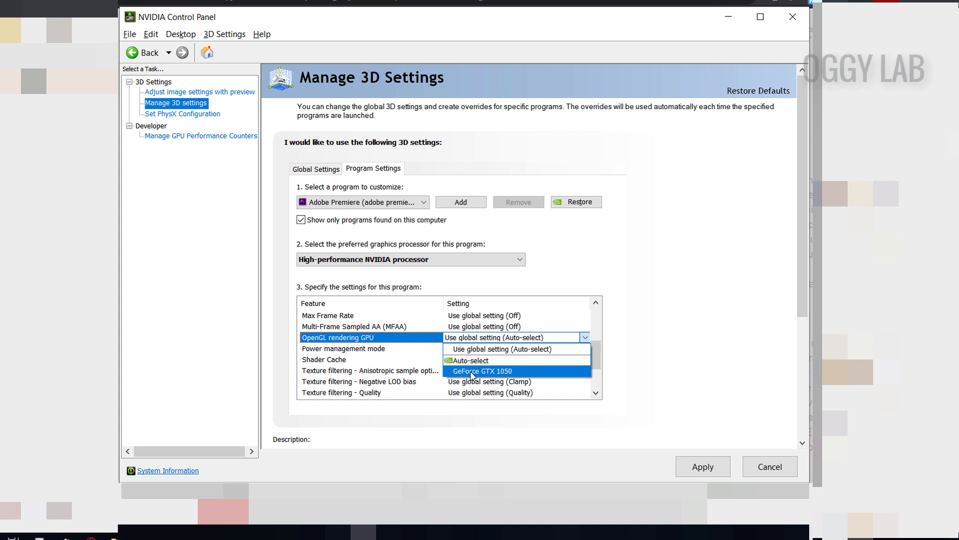
left_click(472, 371)
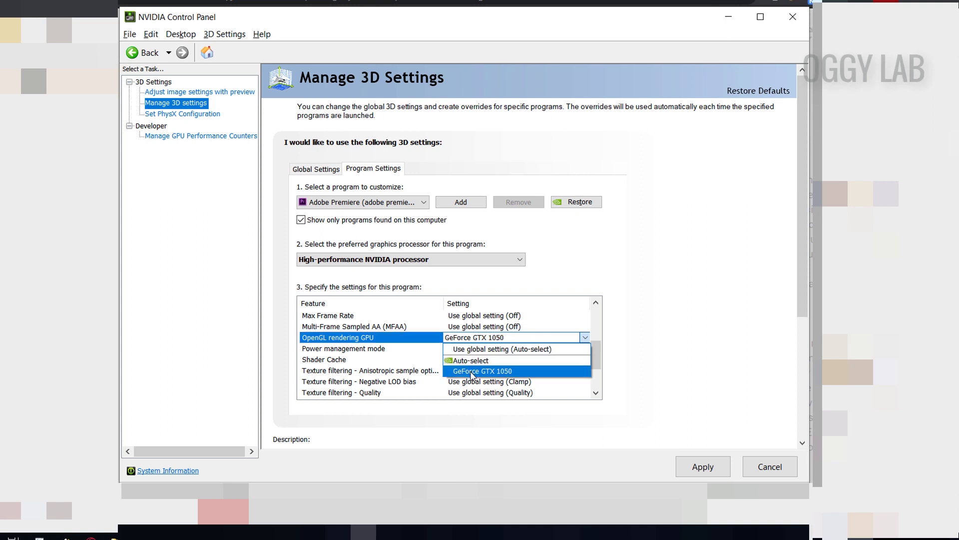
left_click(713, 469)
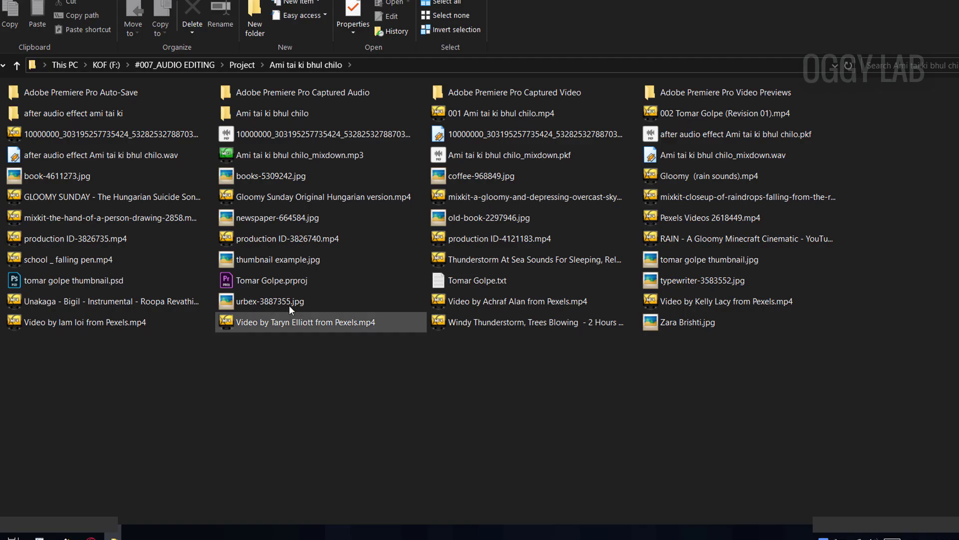
Open Tomar Golpe.prproj and set its renderer to Mercury Playback Engine GPU Acceleration (CUDA).
double_click(274, 281)
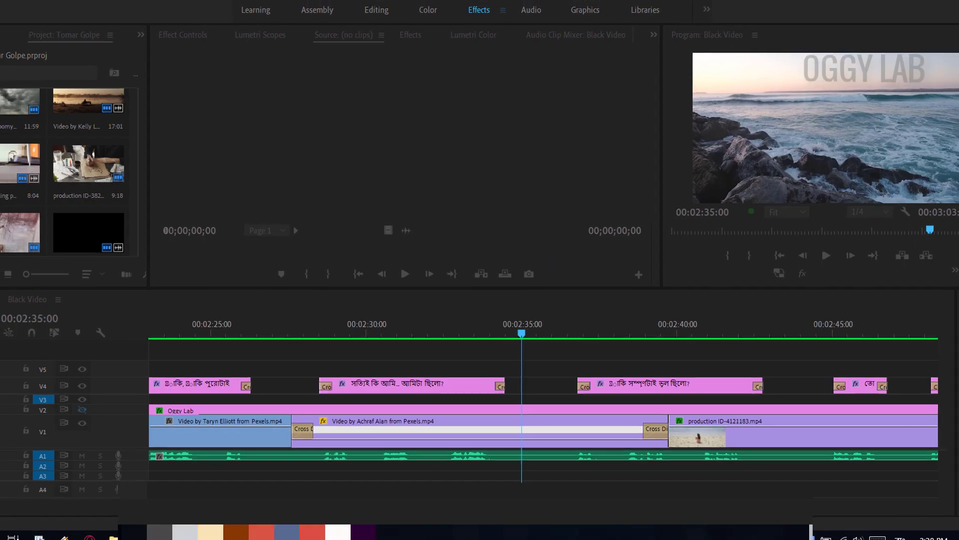
left_click(9, 21)
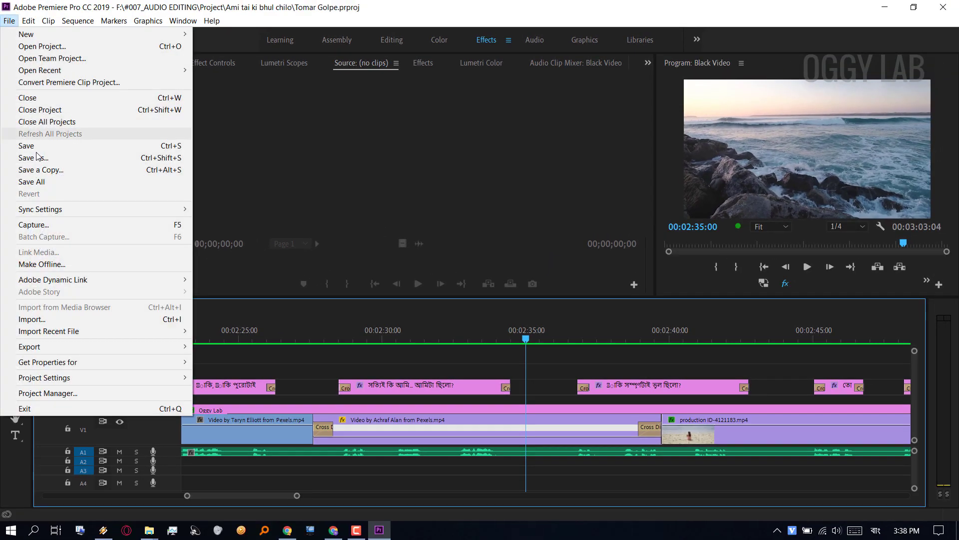
mouse_move(65, 378)
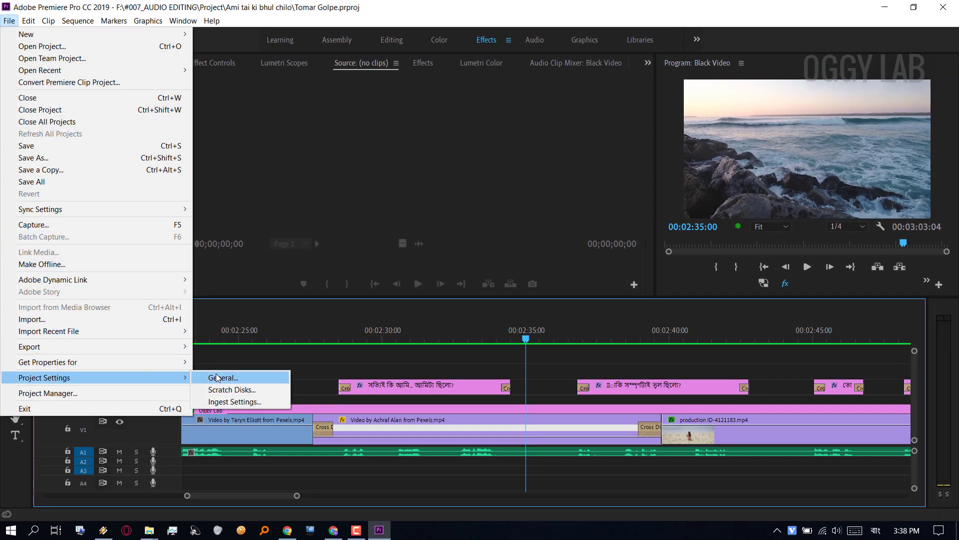
left_click(228, 378)
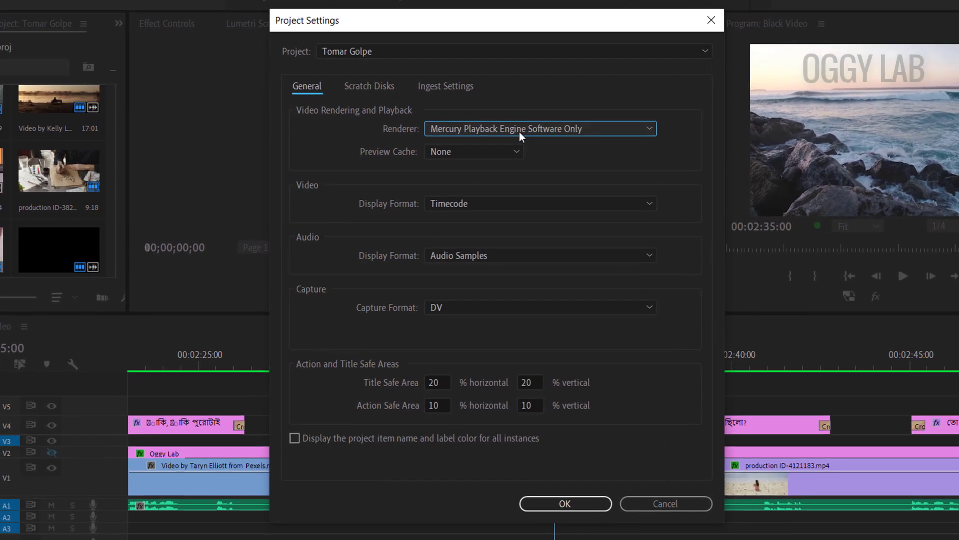
left_click(519, 131)
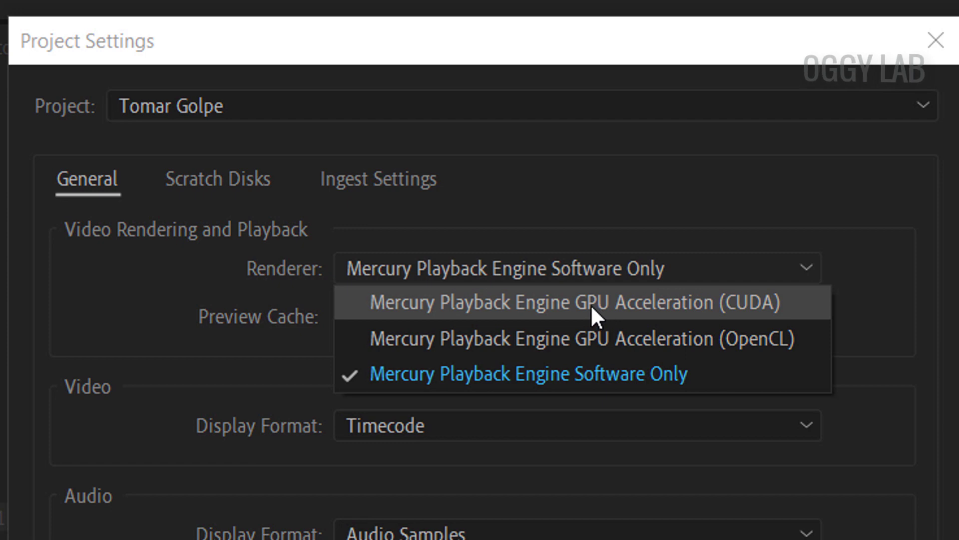
left_click(591, 307)
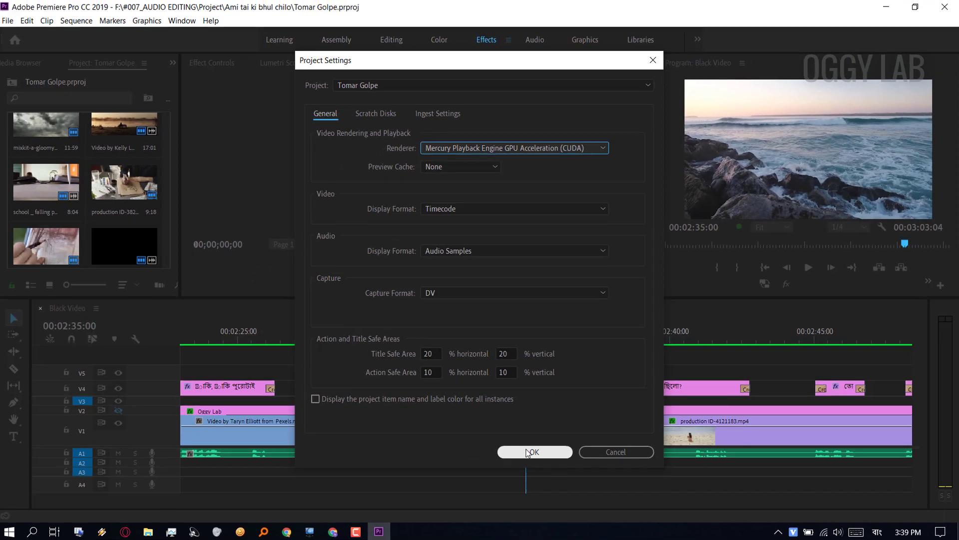
left_click(524, 450)
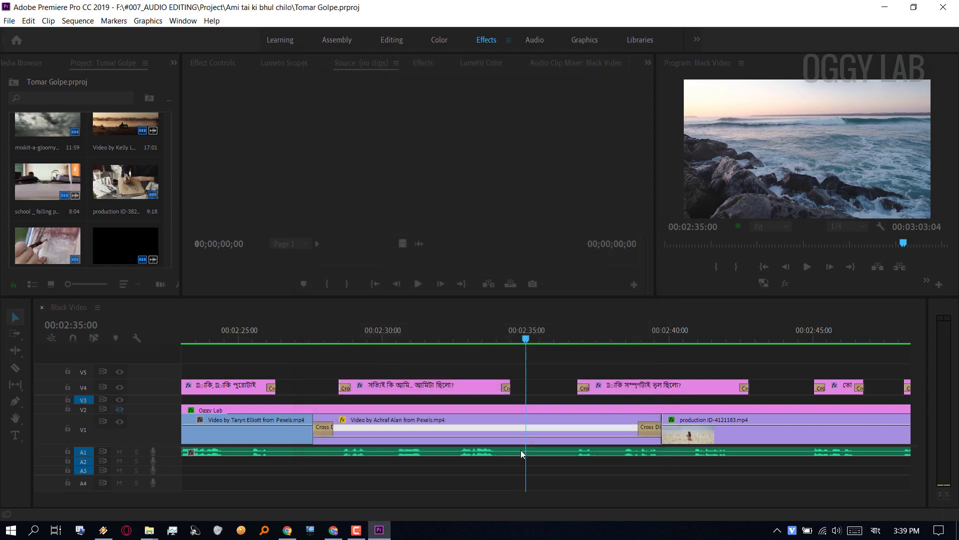
Export the sequence as H.264 with Hardware Encoding performance, starting the Black Video.mp4 encode.
left_click(4, 22)
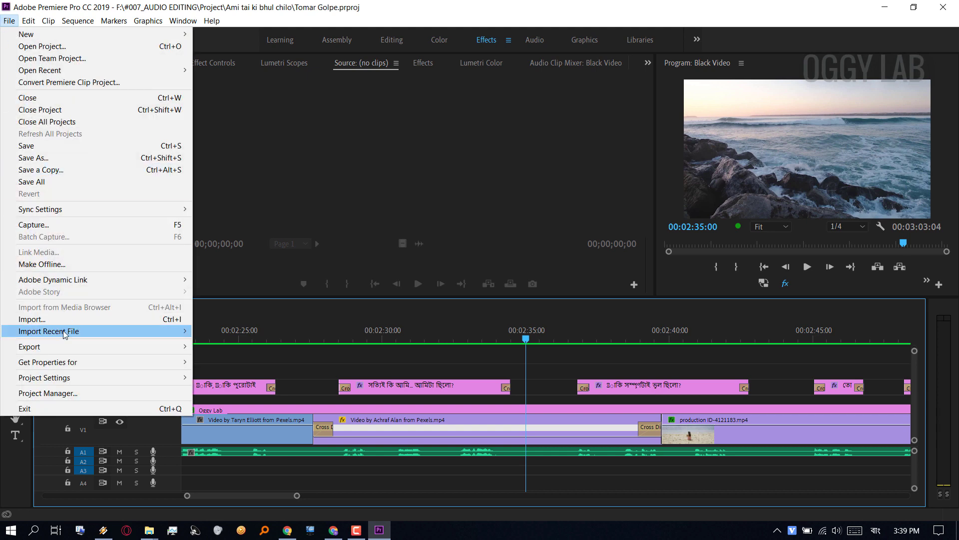
mouse_move(64, 347)
left_click(220, 347)
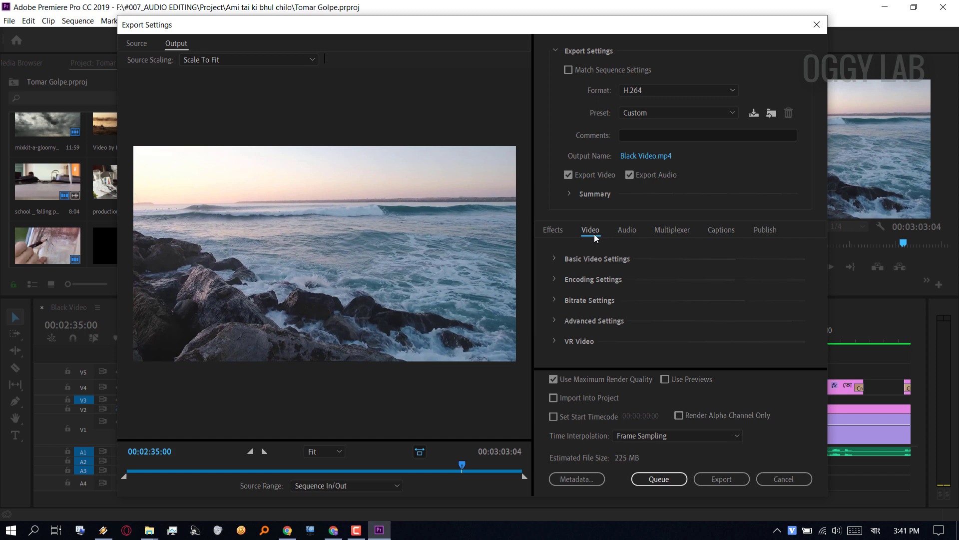
left_click(556, 278)
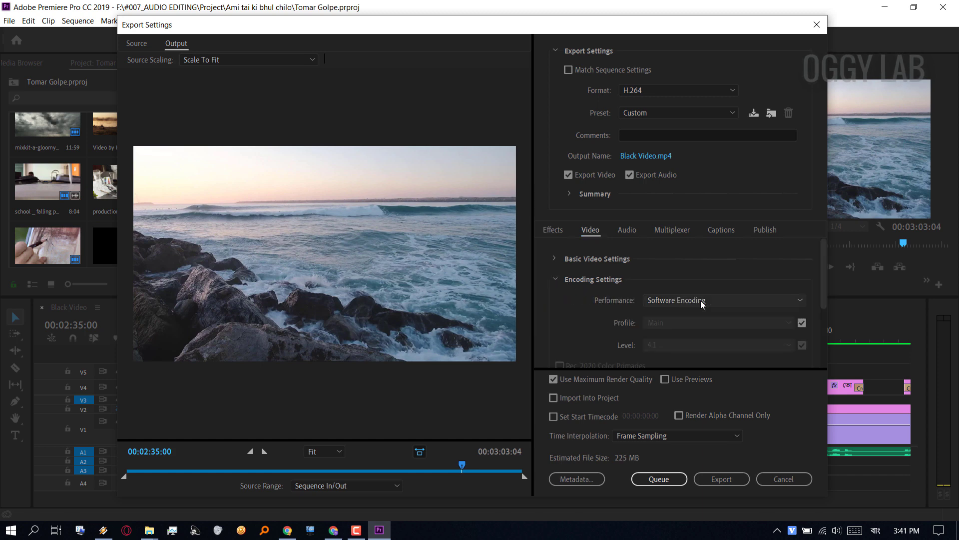
left_click(759, 303)
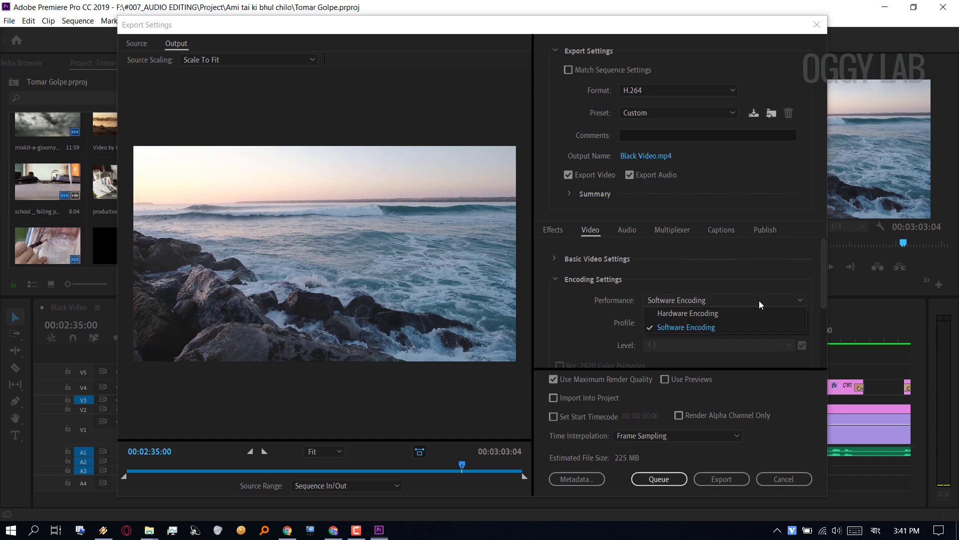
left_click(690, 315)
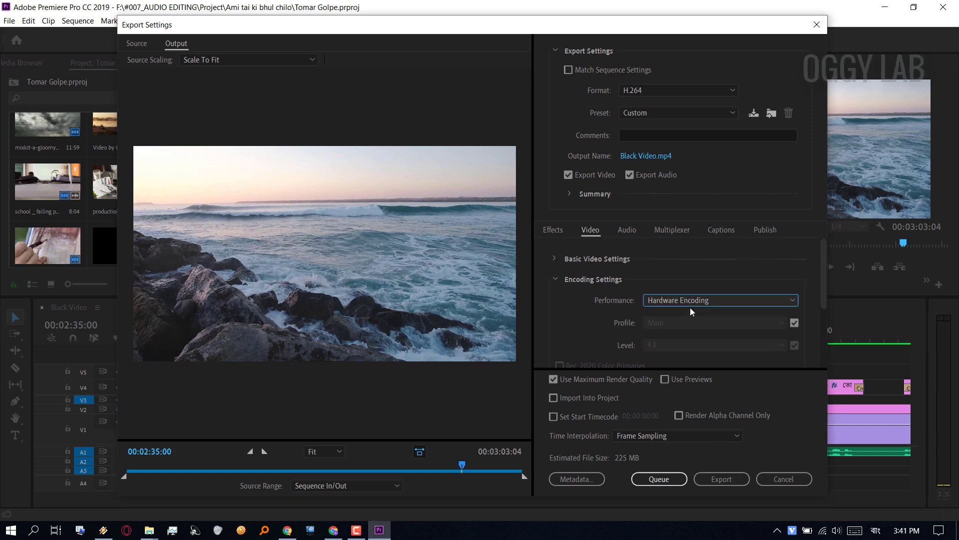
left_click(720, 479)
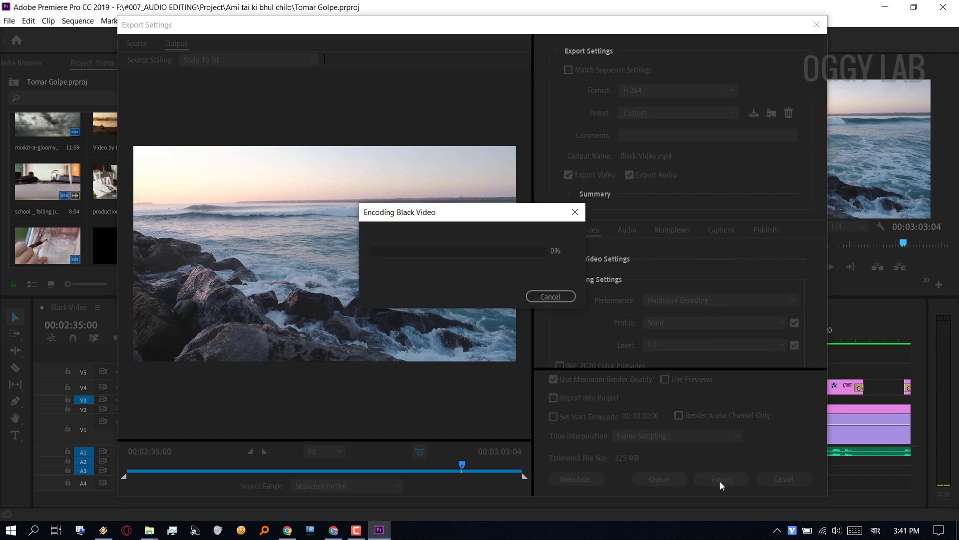
Open Task Manager's Performance view and show the GeForce GTX 1050's Cuda engine graph.
left_click_drag(425, 212, 783, 398)
key("ctrl+shift+Escape")
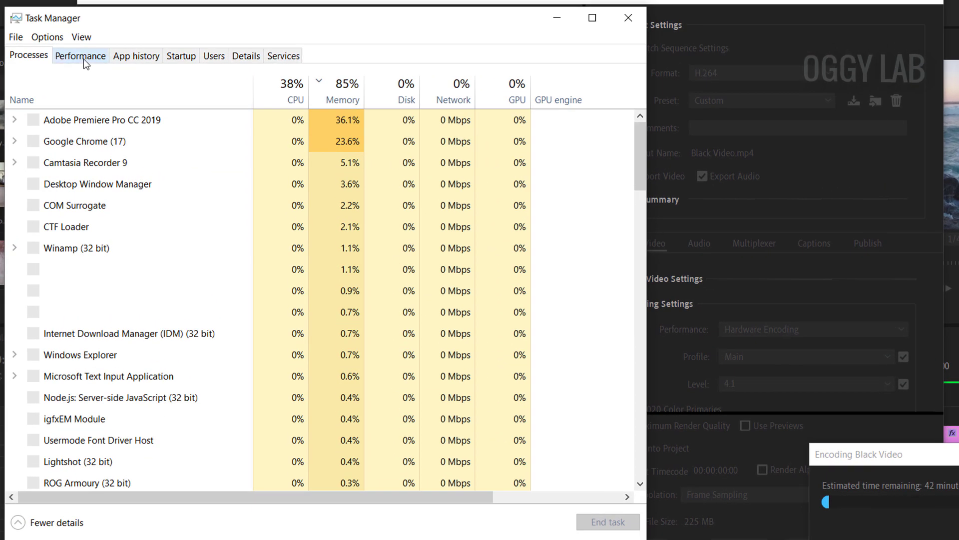
left_click(83, 59)
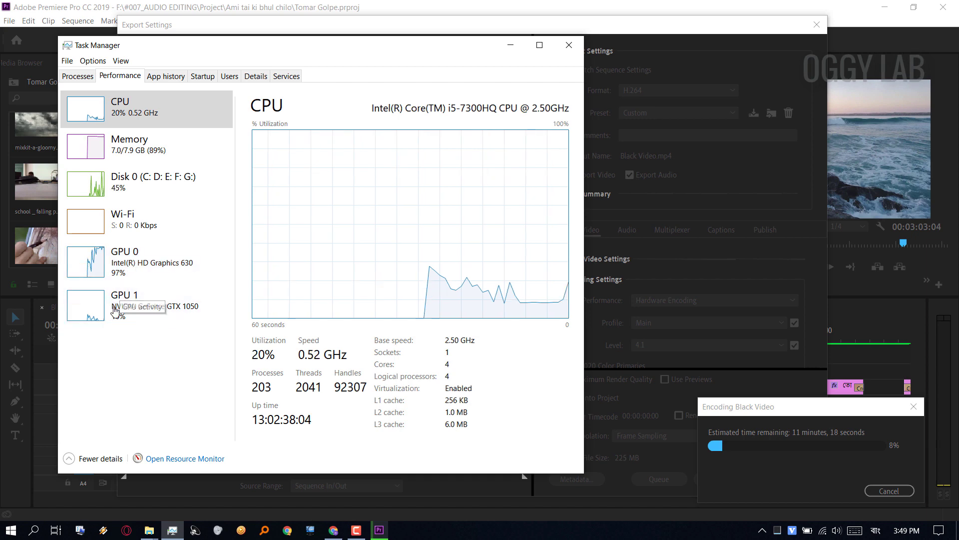
left_click(150, 321)
left_click(257, 194)
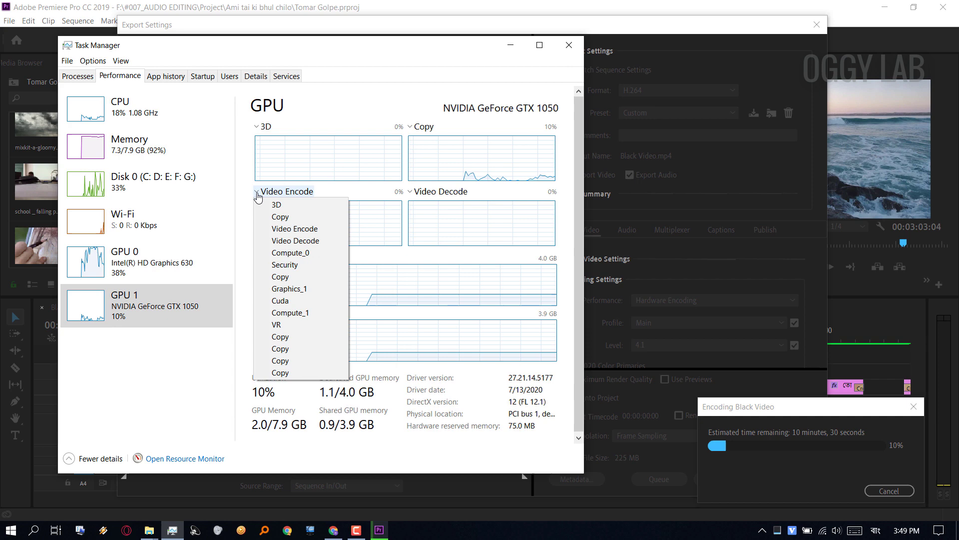
left_click(290, 301)
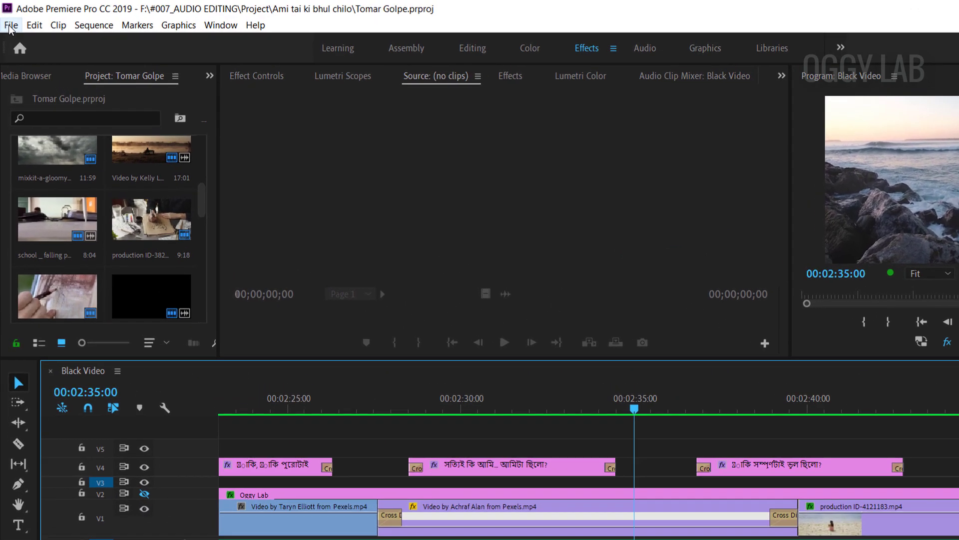
Show the Renderer choices in the Tomar Golpe General project settings, currently Mercury Playback Engine CUDA.
left_click(9, 21)
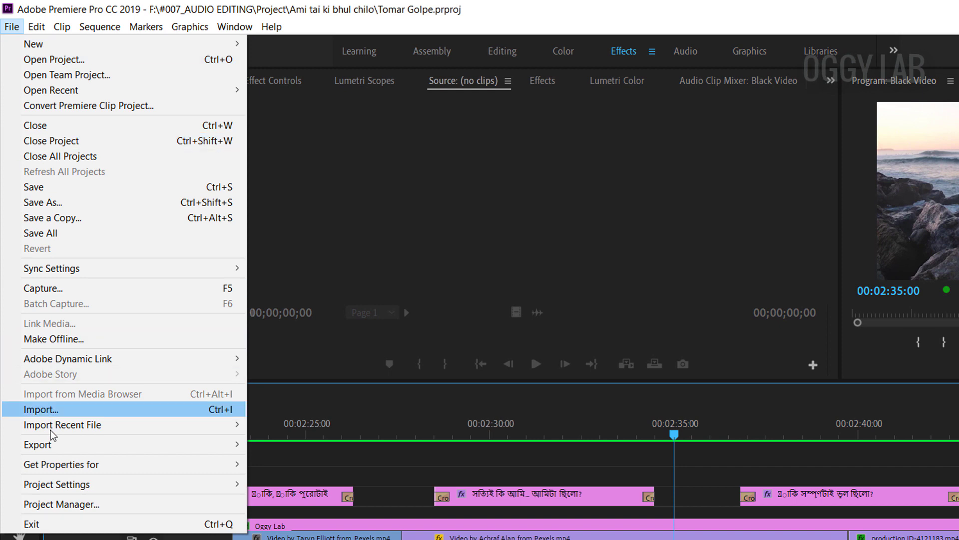
mouse_move(92, 484)
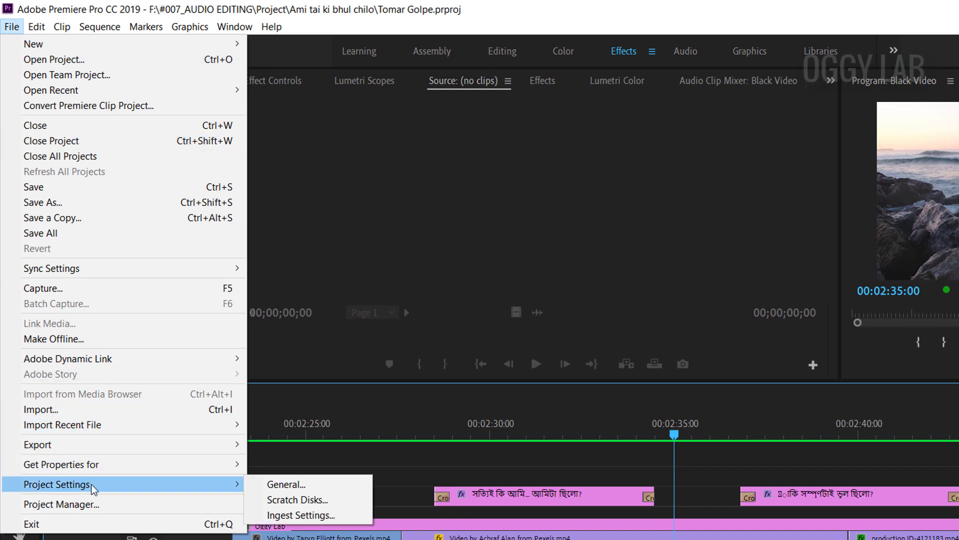
left_click(307, 484)
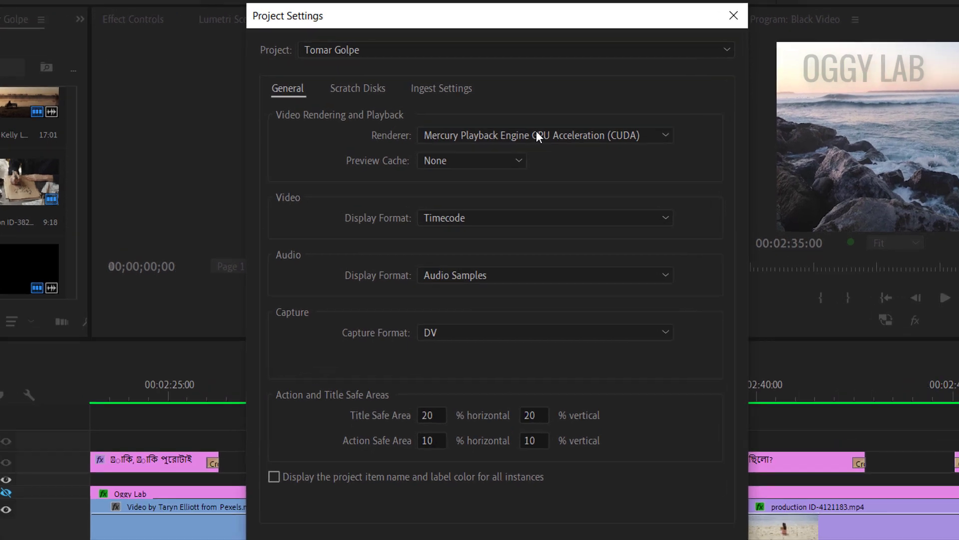
left_click(537, 134)
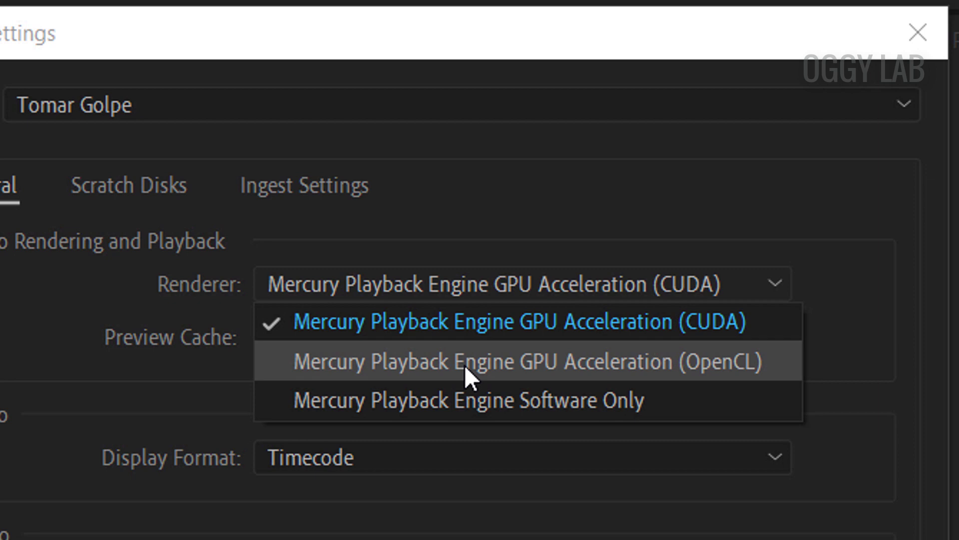
Pick OpenCL in the Renderer list, then enable accelerated H.264 decoding in Media preferences.
left_click(529, 373)
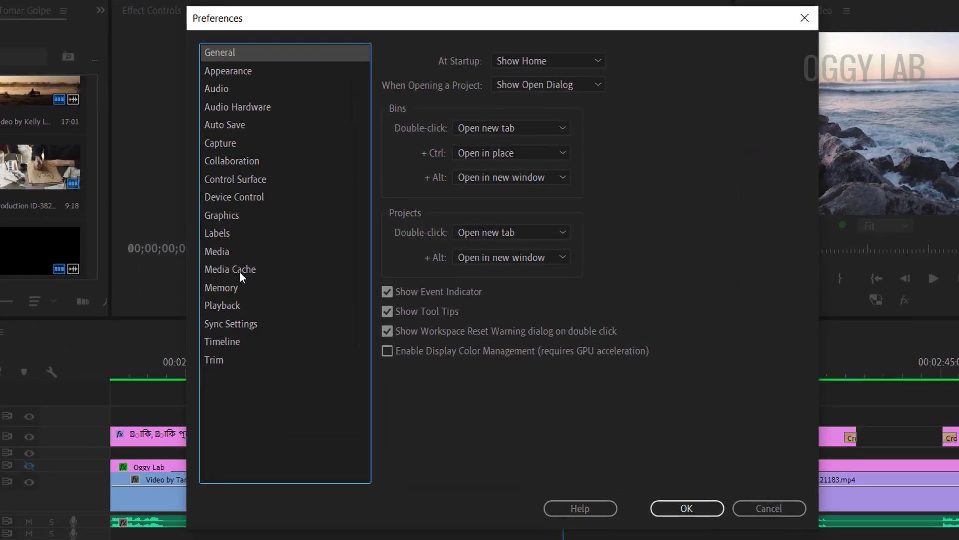
left_click(256, 247)
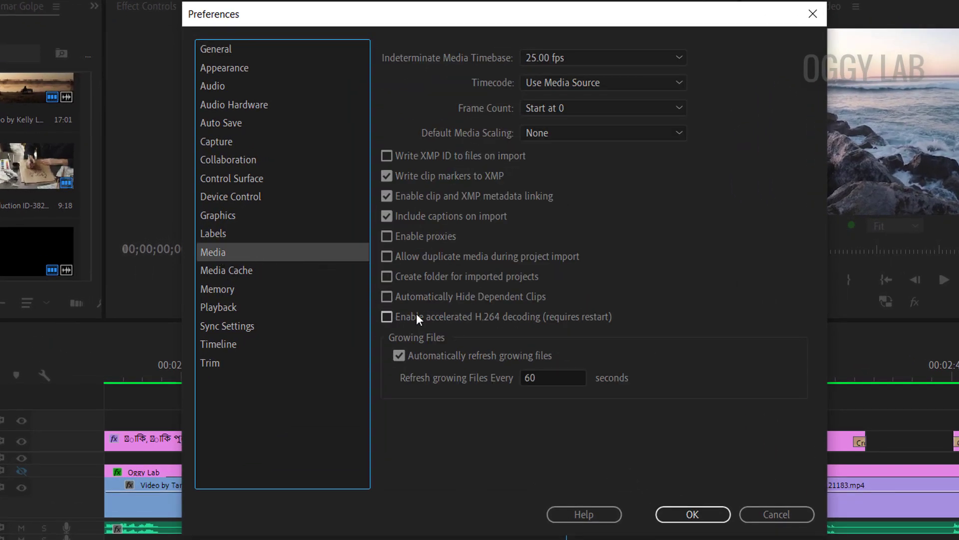
left_click(386, 318)
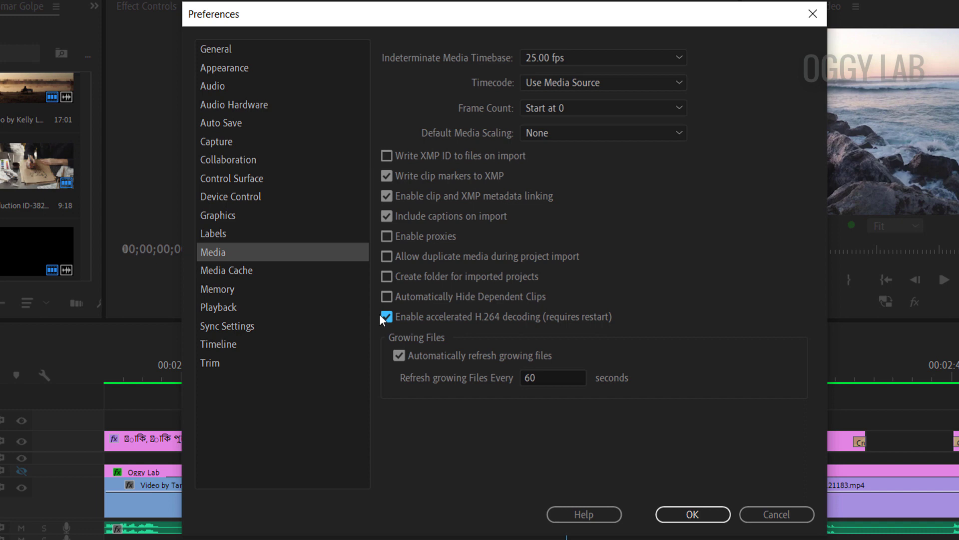